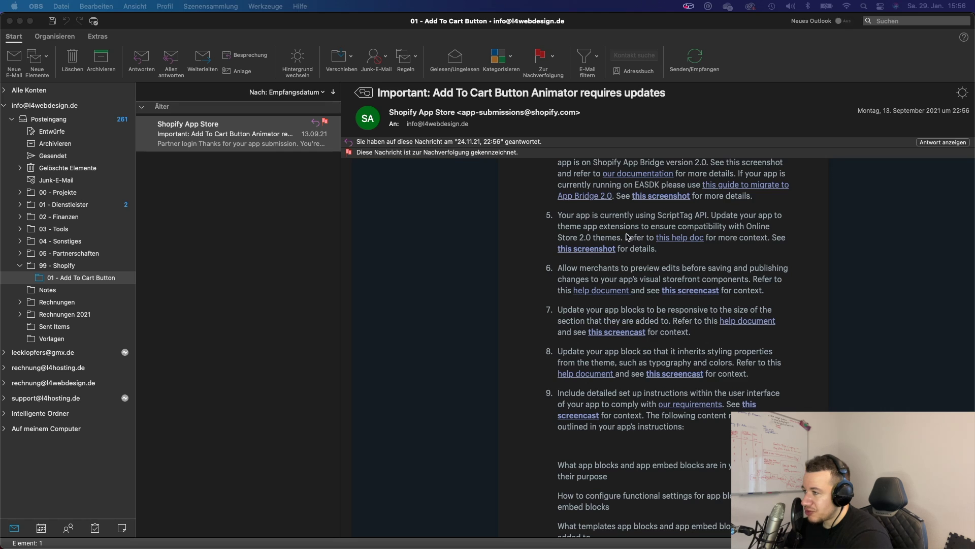
# Scroll up through the 'Add To Cart Button Animator requires updates' email to view its required changes.
pyautogui.scroll(1, 628, 237)
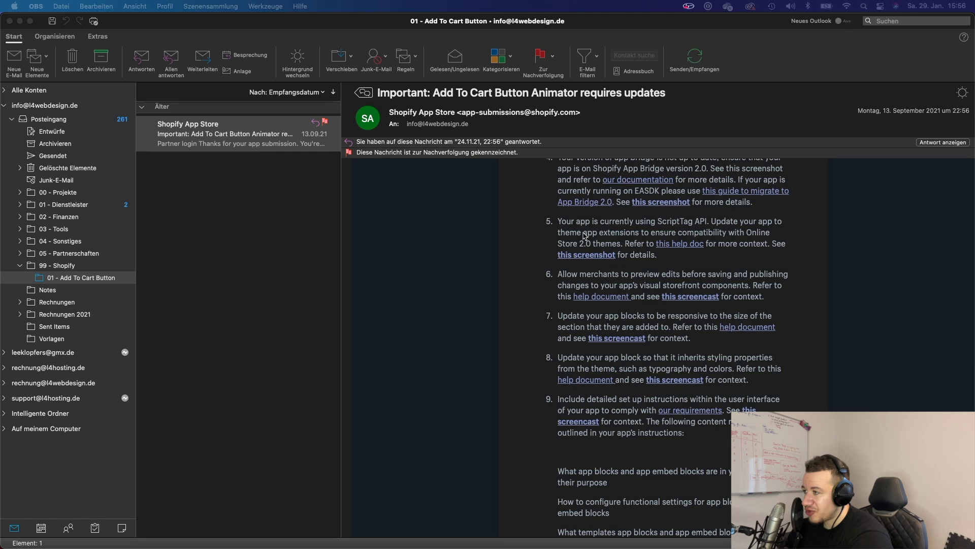
pyautogui.scroll(5, 609, 240)
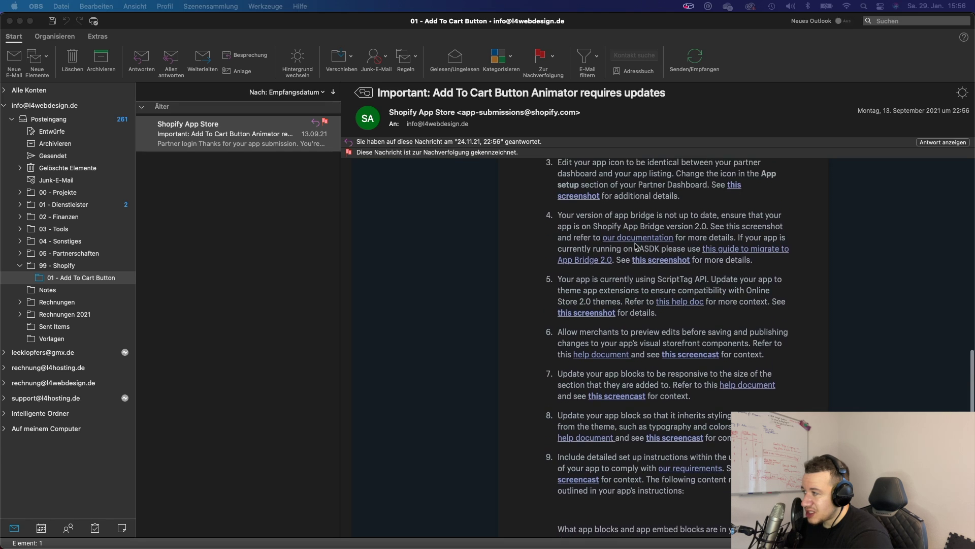
pyautogui.scroll(15, 636, 246)
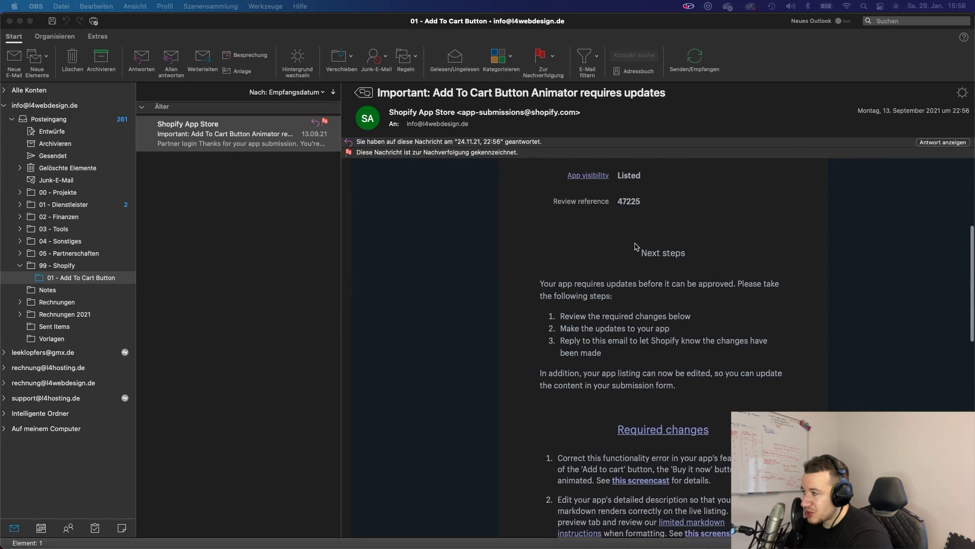
pyautogui.scroll(4, 636, 245)
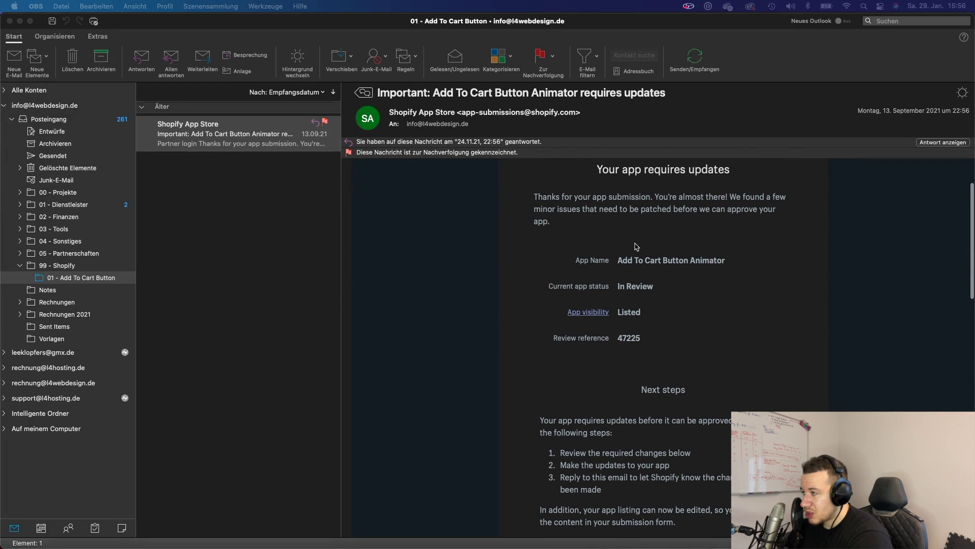
pyautogui.scroll(1, 636, 246)
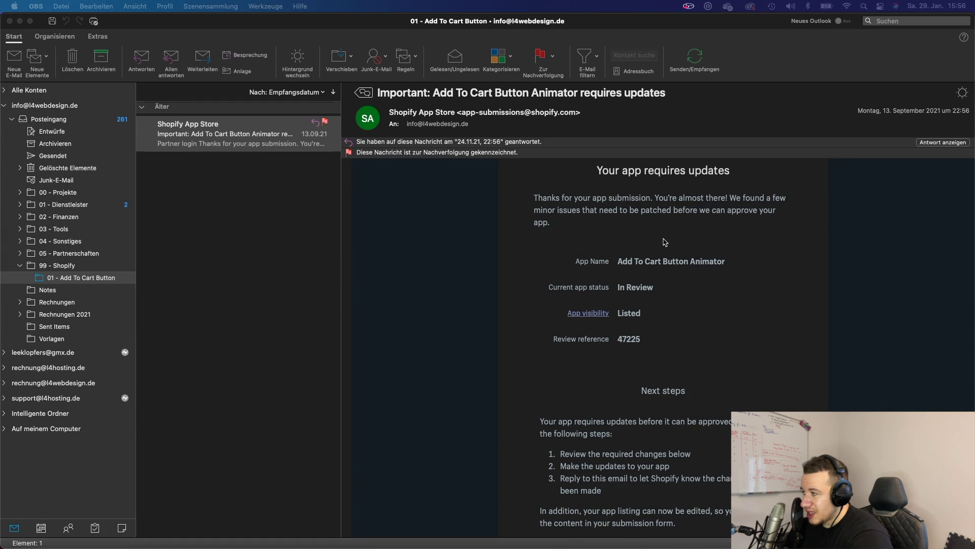
pyautogui.scroll(-2, 665, 242)
pyautogui.scroll(2, 665, 242)
pyautogui.scroll(-2, 665, 242)
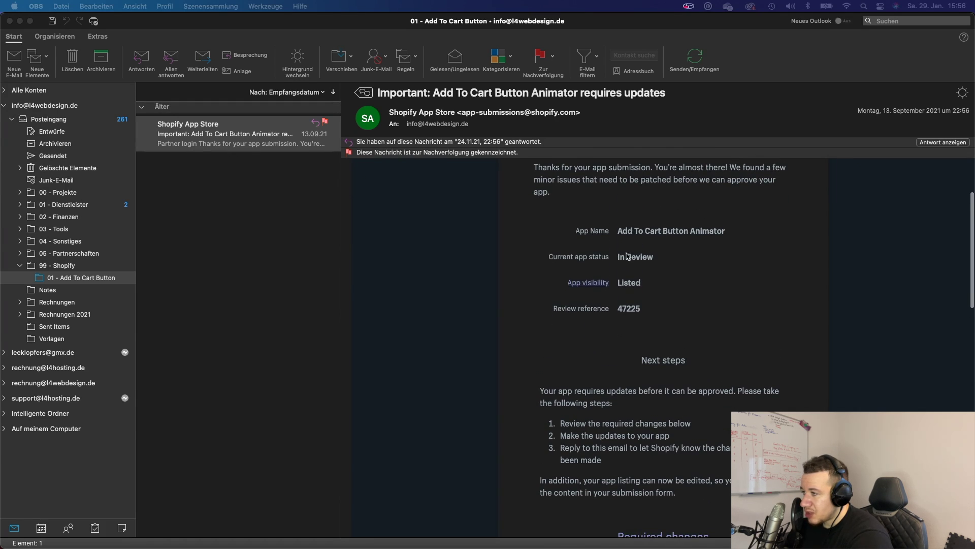
pyautogui.scroll(-10, 619, 221)
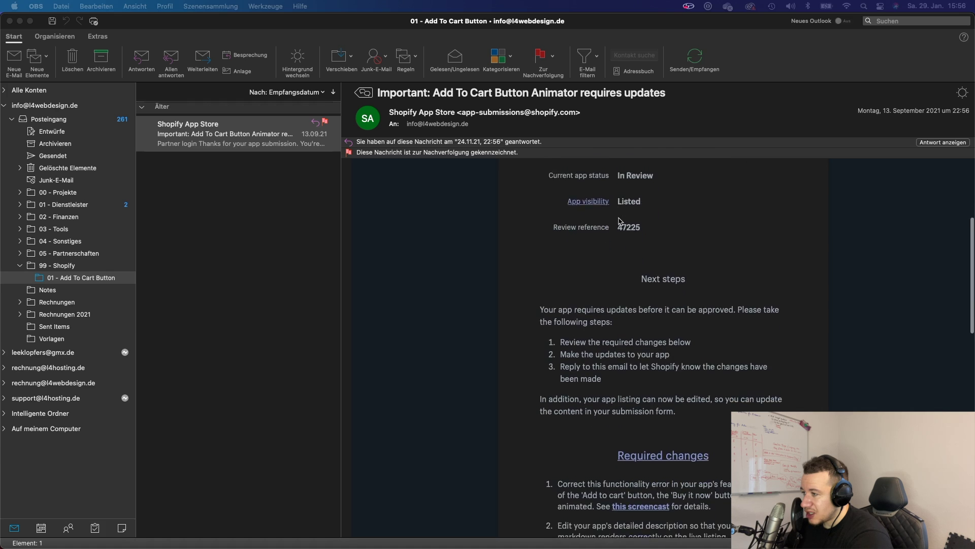
pyautogui.scroll(-10, 620, 221)
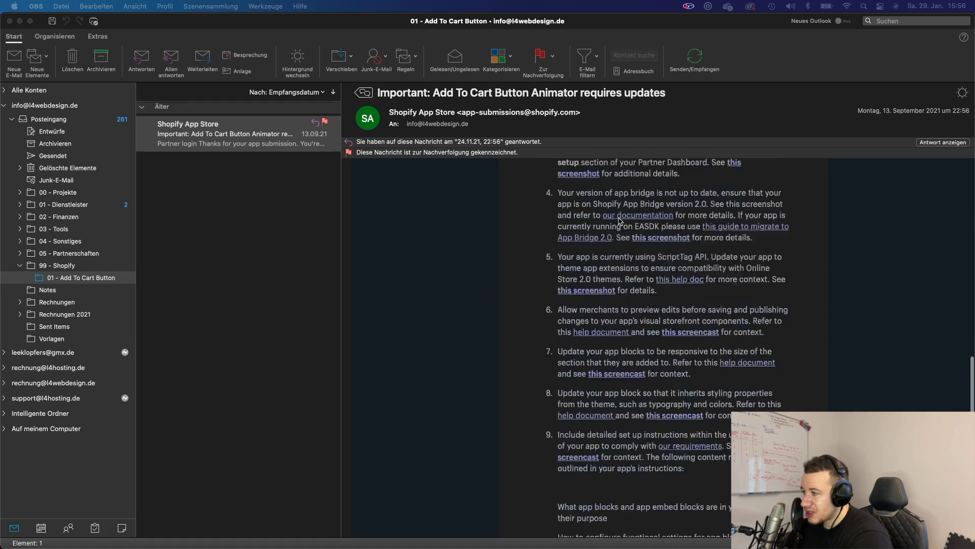
pyautogui.scroll(6, 619, 221)
pyautogui.scroll(15, 620, 221)
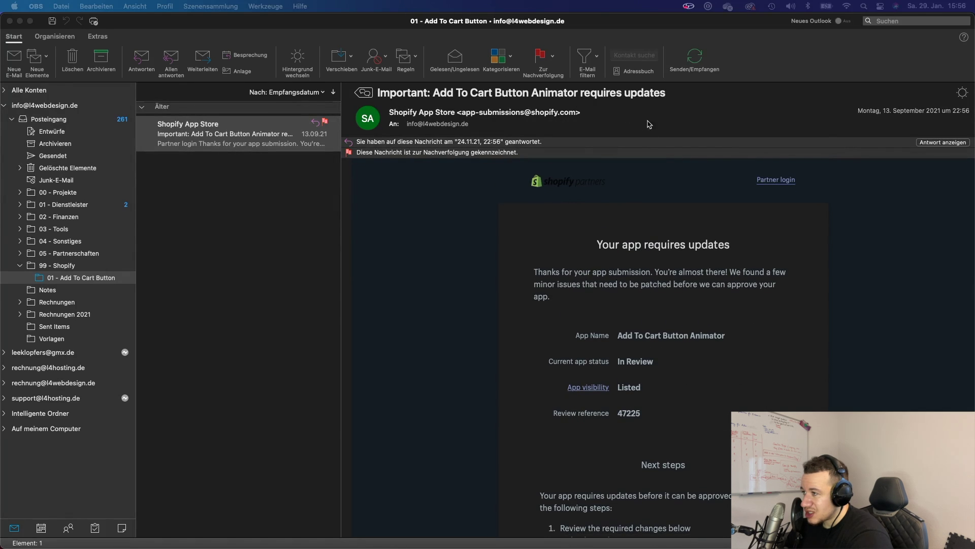
pyautogui.scroll(-15, 669, 283)
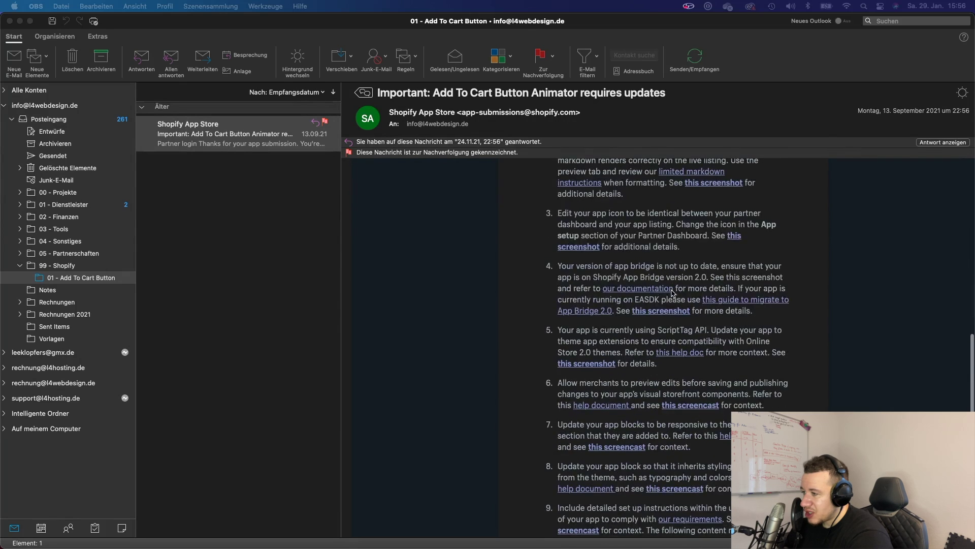
pyautogui.scroll(-1, 673, 293)
pyautogui.scroll(3, 667, 325)
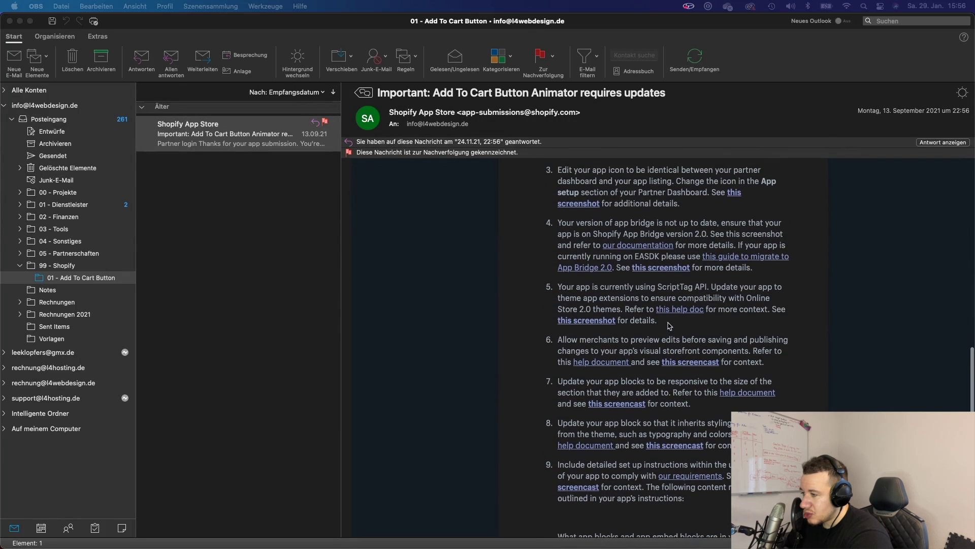
pyautogui.scroll(-2, 673, 326)
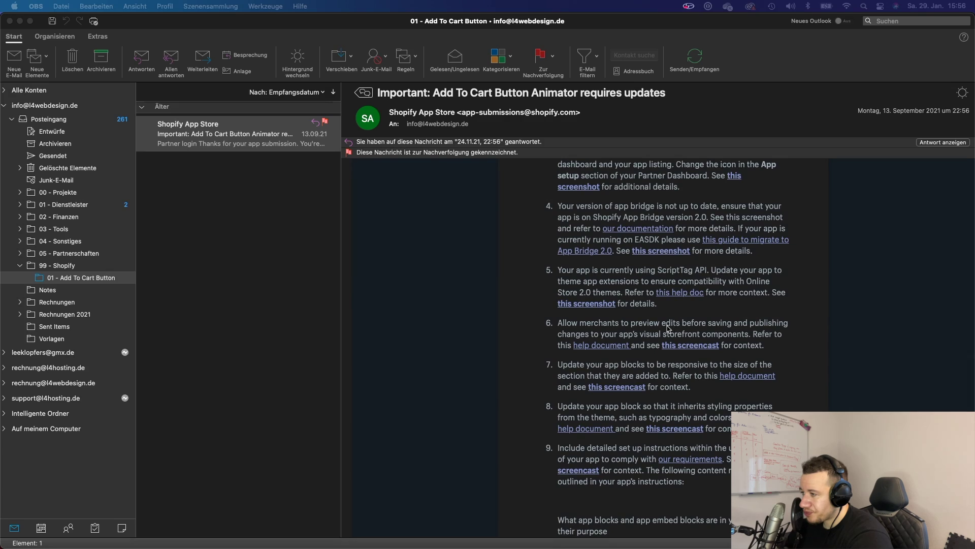
pyautogui.click(562, 273)
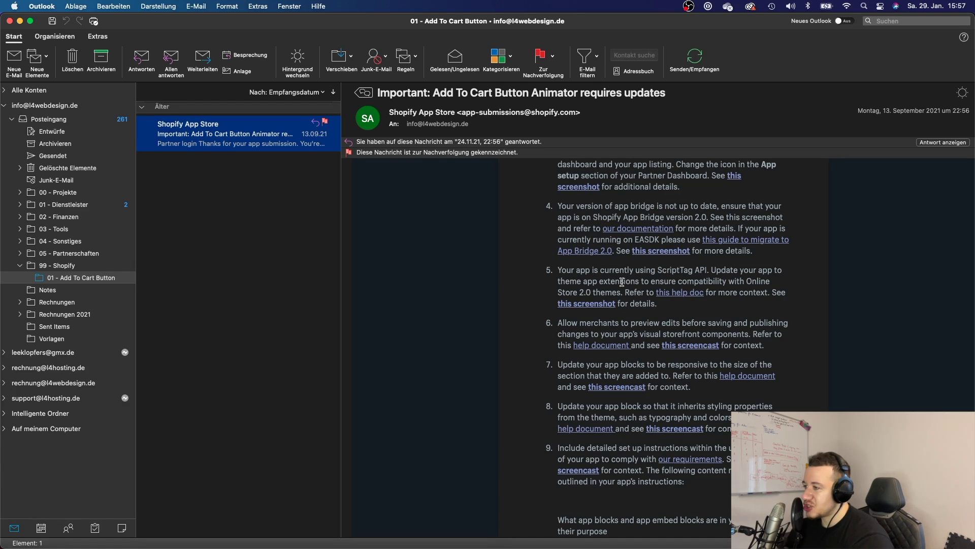
# Highlight item 5's ScriptTag API requirement, then minimize Outlook to reveal the Shopify settings.
pyautogui.moveTo(622, 293); pyautogui.dragTo(559, 271)
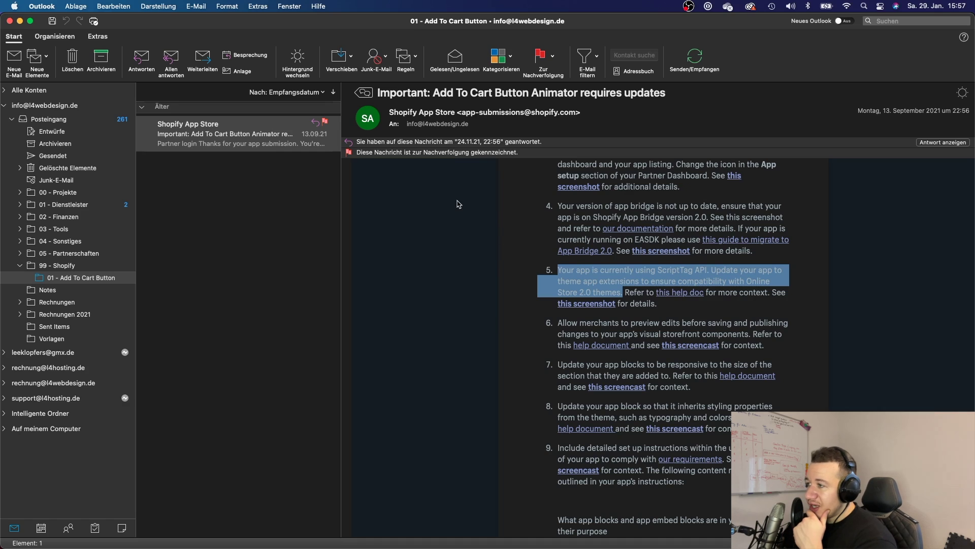
pyautogui.click(20, 21)
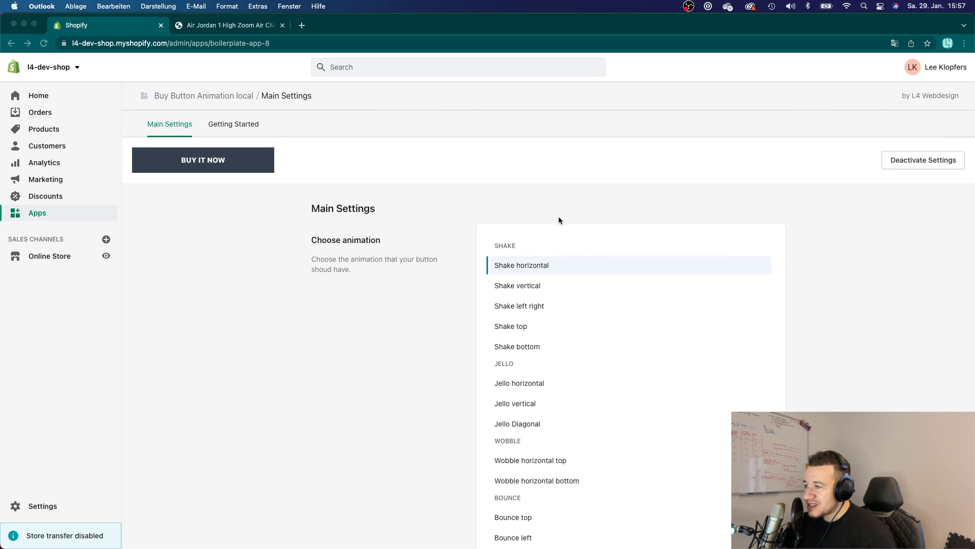
# Preview the Bounce top, Jello diagonal, Jello vertical, Shake bottom and Heartbeat animations.
pyautogui.scroll(-3, 733, 229)
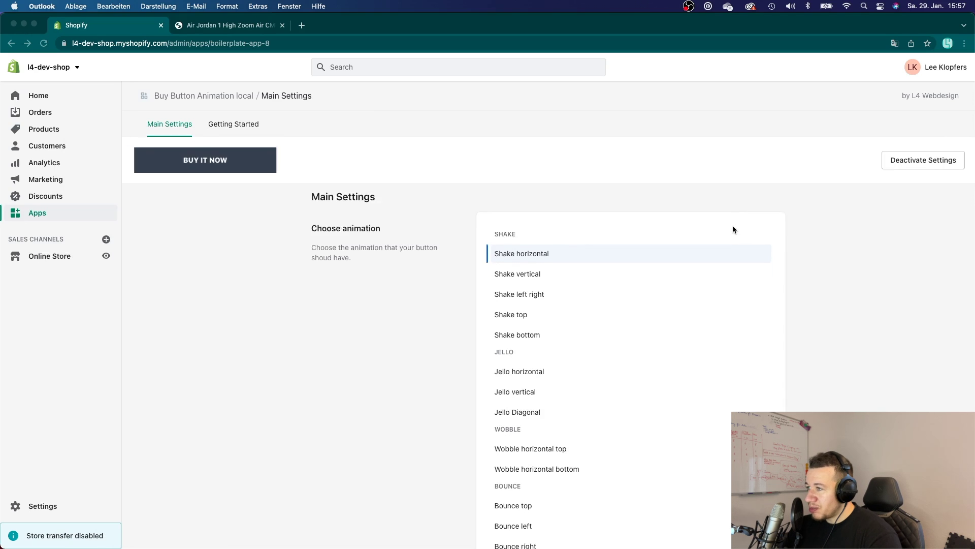
pyautogui.scroll(-5, 732, 227)
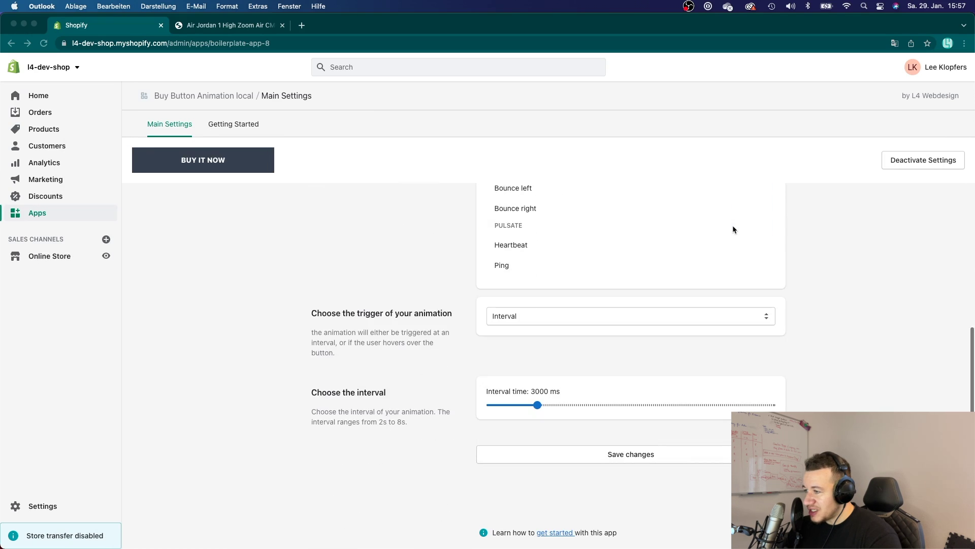
pyautogui.scroll(8, 733, 227)
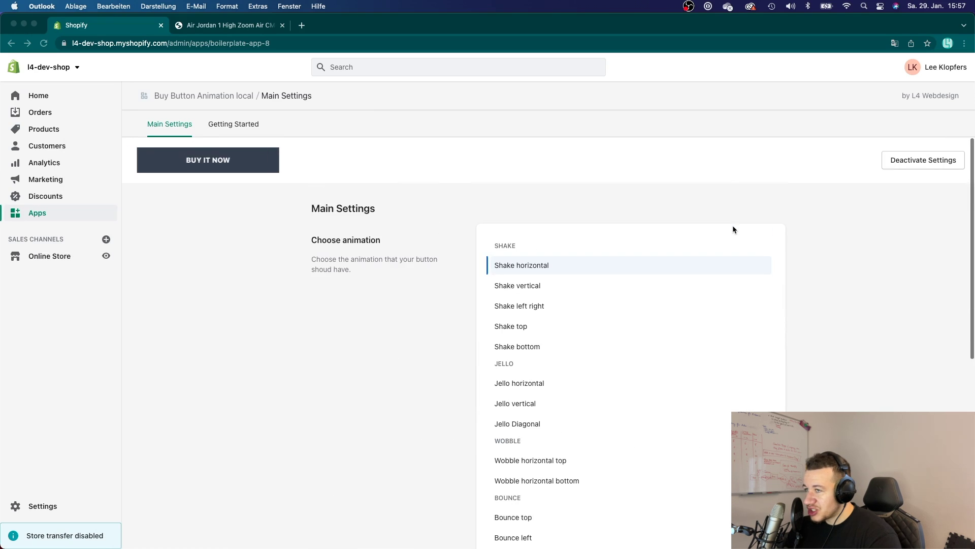
pyautogui.doubleClick(184, 161)
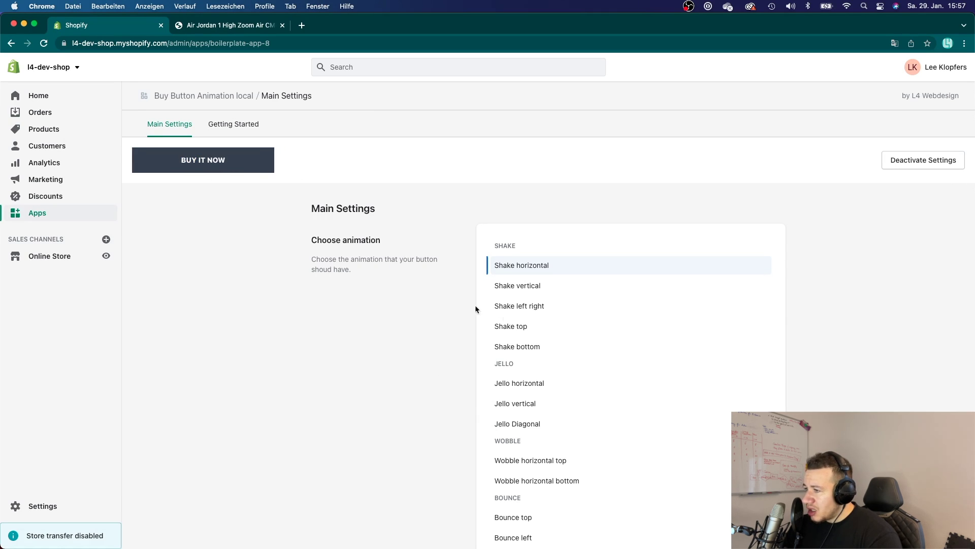
pyautogui.scroll(-1, 551, 482)
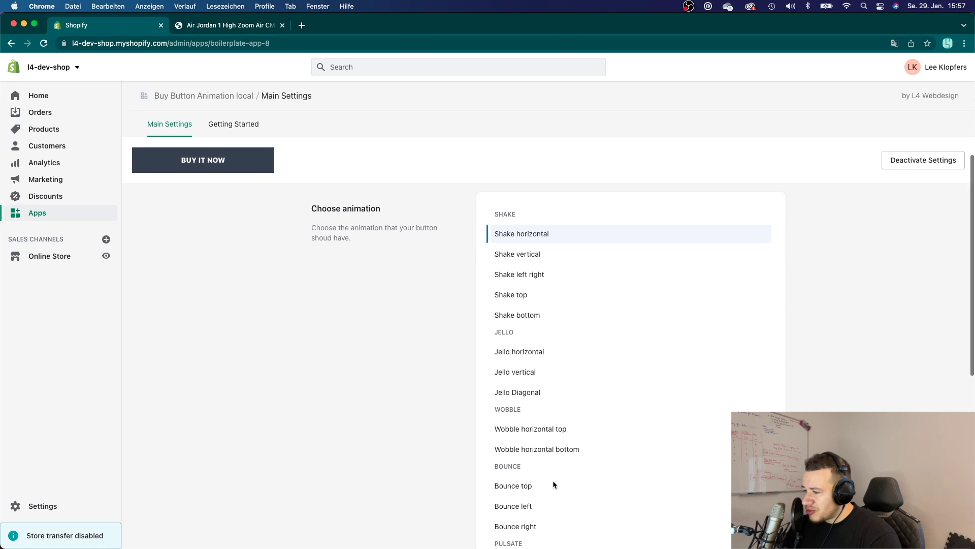
pyautogui.click(519, 487)
pyautogui.scroll(1, 589, 374)
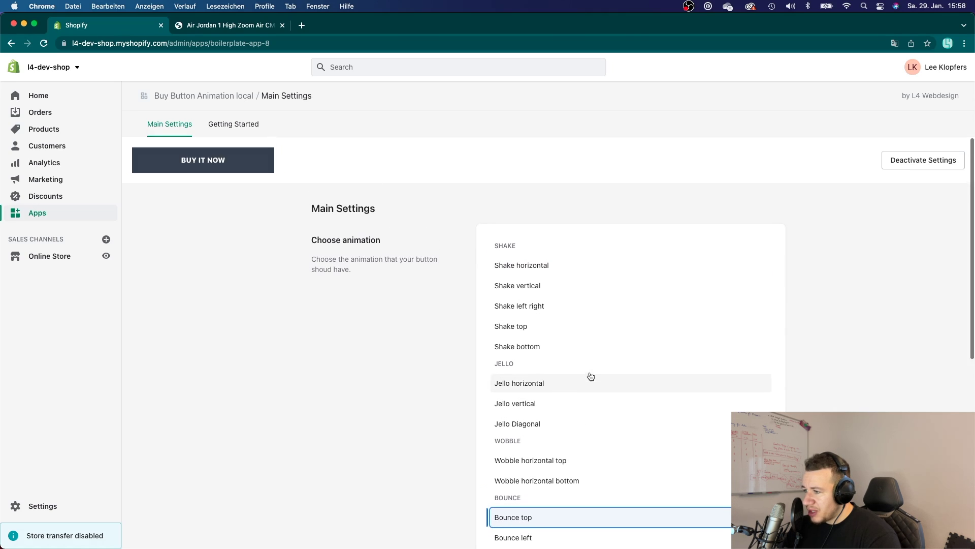
pyautogui.click(526, 424)
pyautogui.click(532, 404)
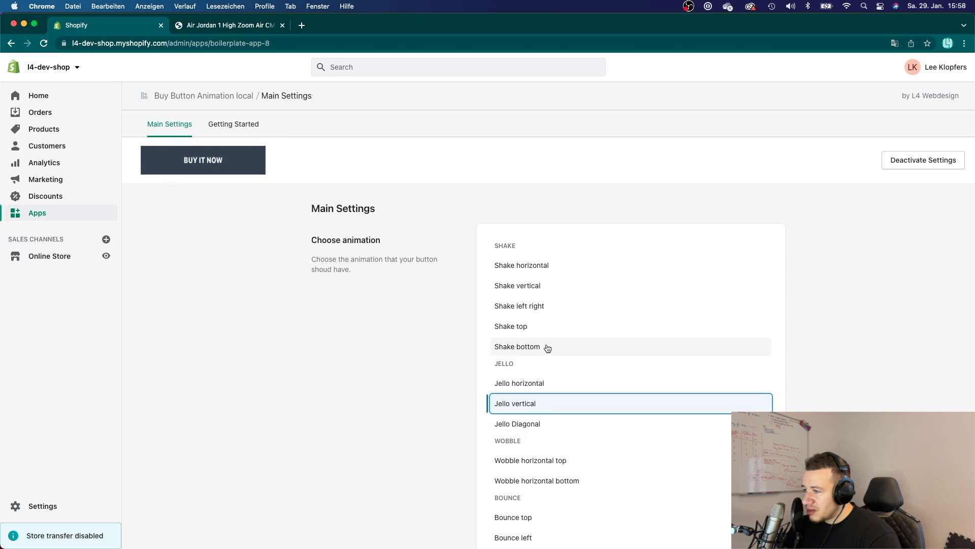
pyautogui.click(548, 347)
pyautogui.scroll(-3, 644, 364)
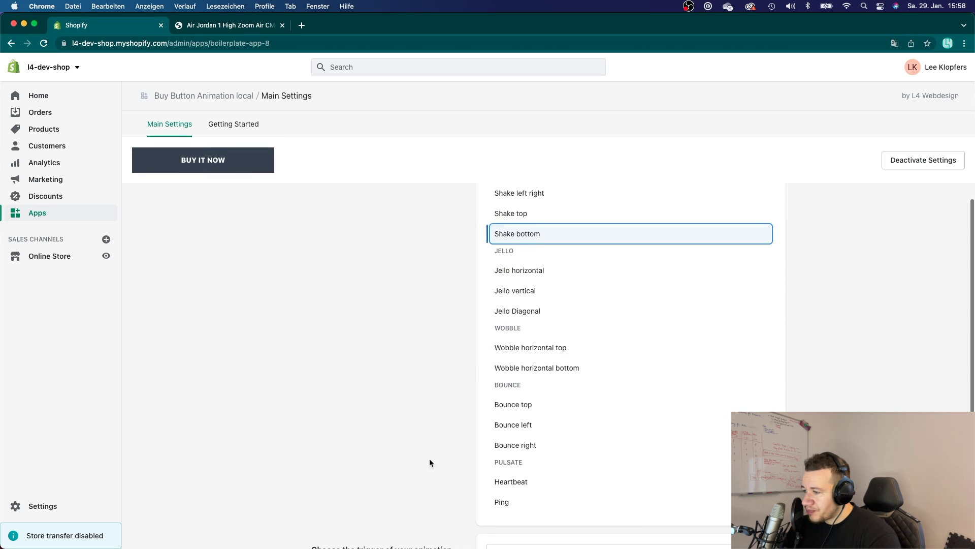
pyautogui.click(544, 485)
pyautogui.scroll(-3, 559, 325)
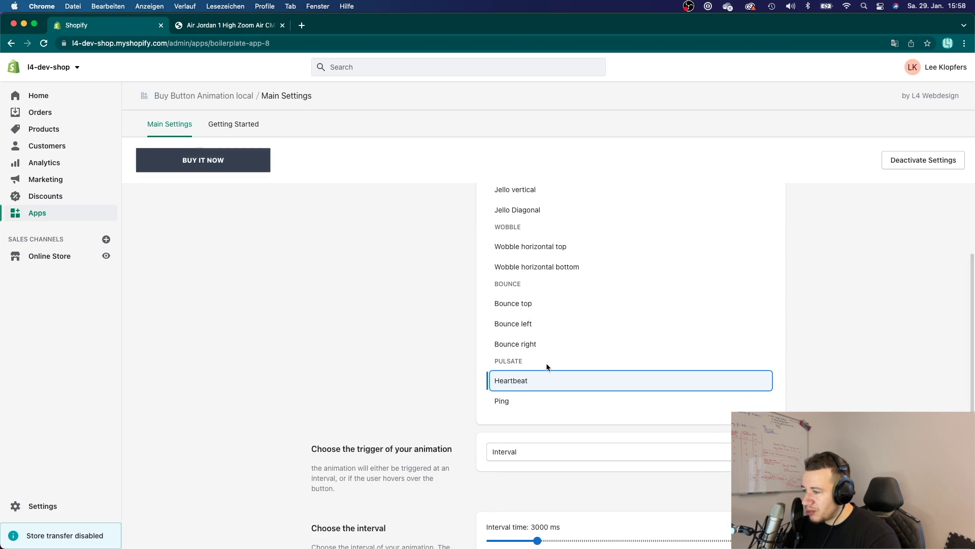
# Try the Hover trigger, then set the animation trigger back to Interval.
pyautogui.click(516, 452)
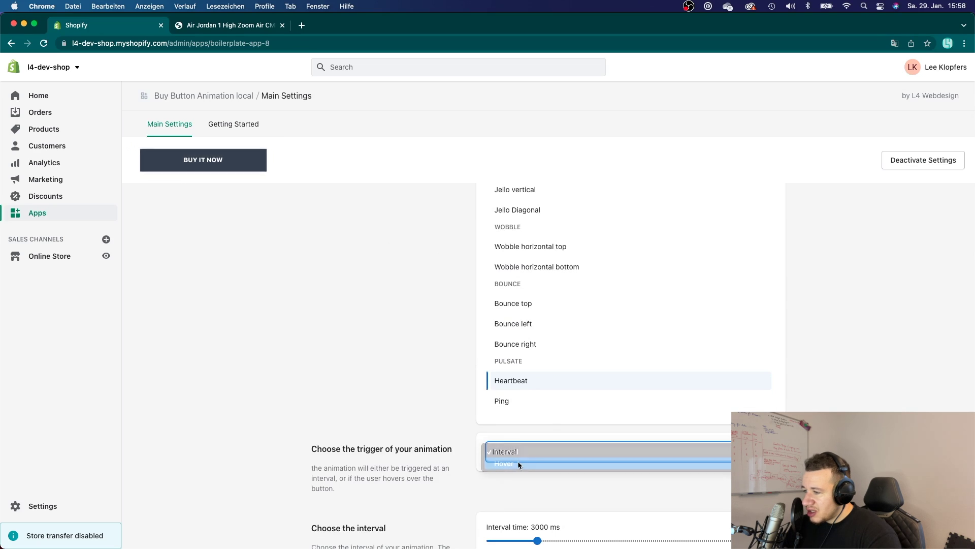
pyautogui.click(518, 463)
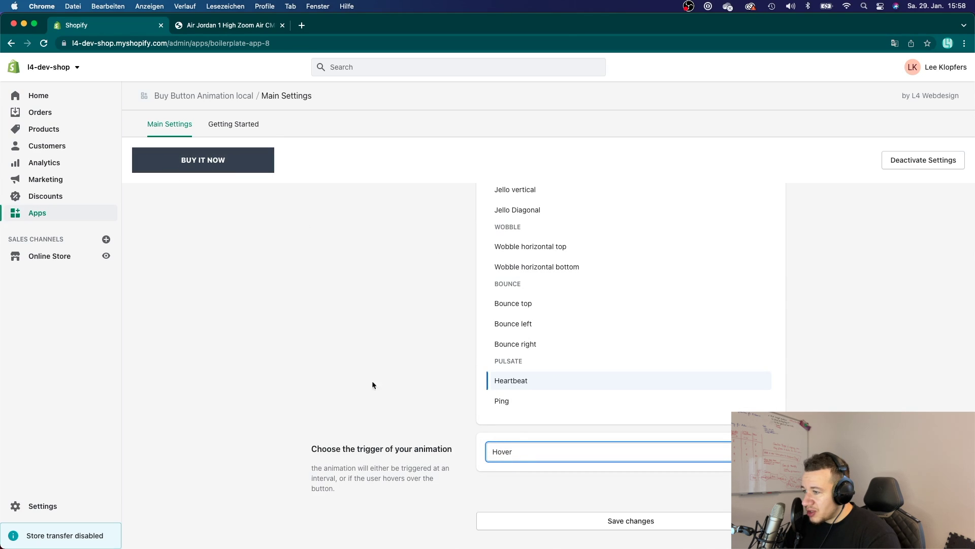
pyautogui.click(518, 453)
pyautogui.click(487, 437)
# Select Shake horizontal, save the settings, and switch to the Air Jordan product page.
pyautogui.scroll(5, 405, 272)
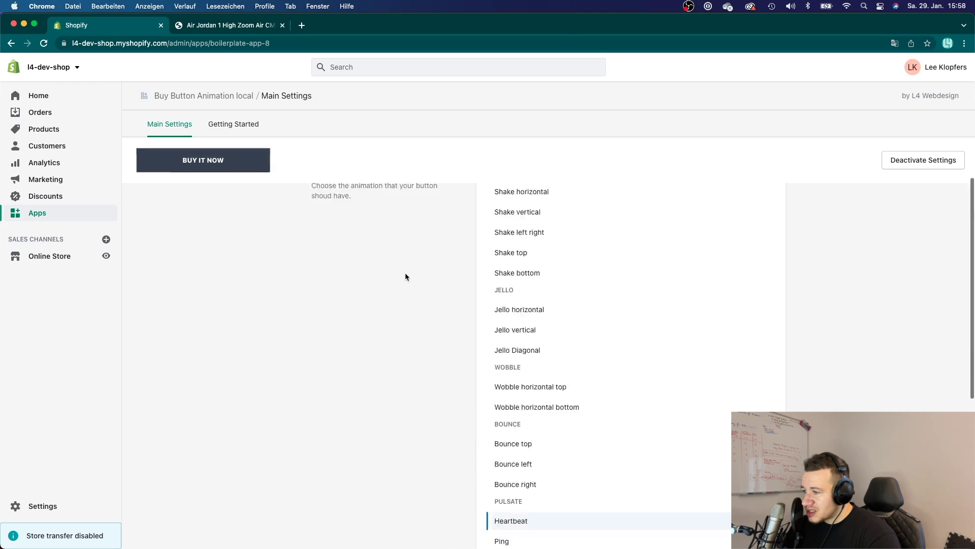
pyautogui.click(536, 275)
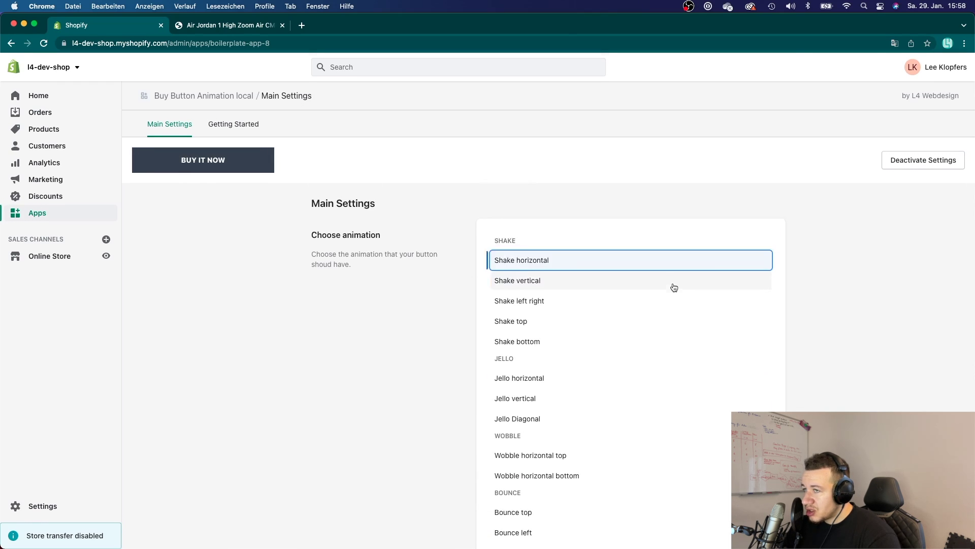
pyautogui.scroll(-7, 655, 276)
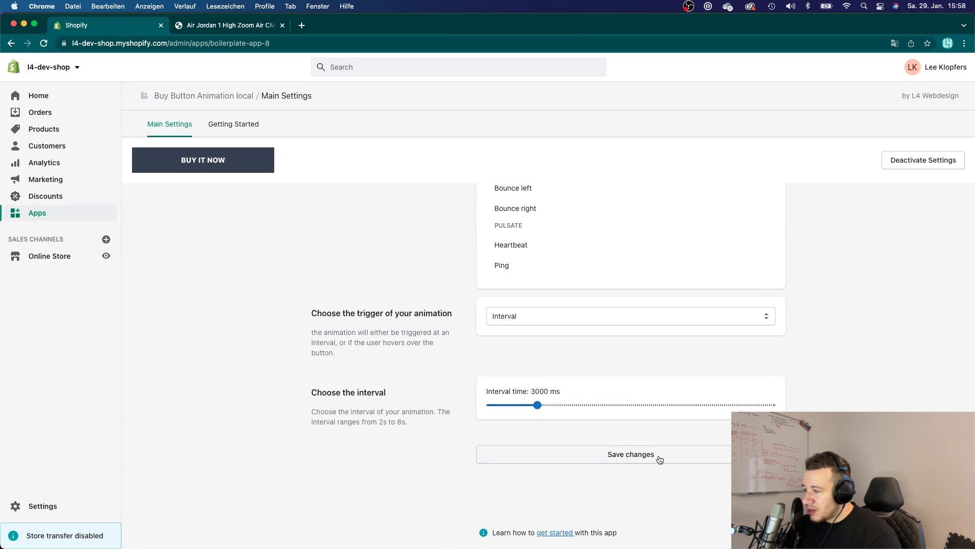
pyautogui.click(655, 457)
pyautogui.scroll(7, 857, 300)
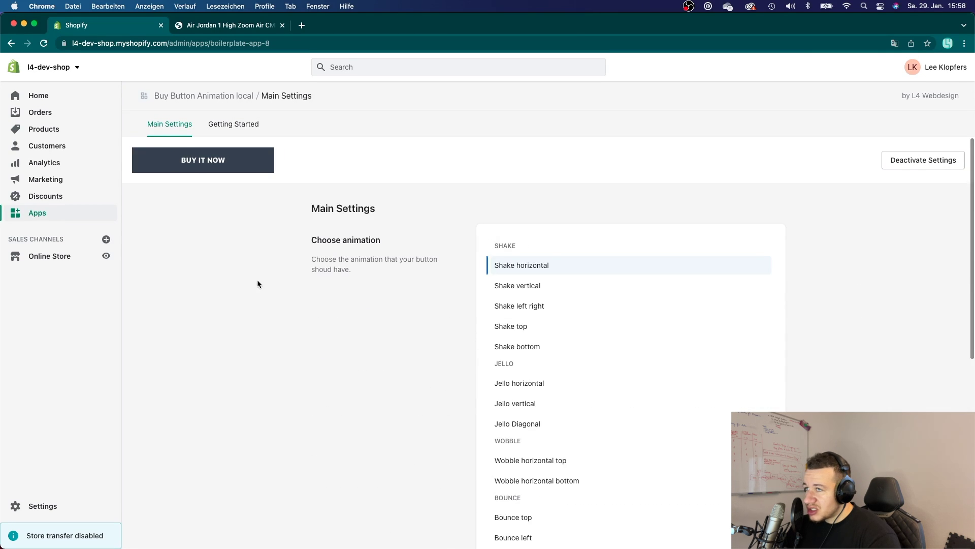
pyautogui.click(235, 25)
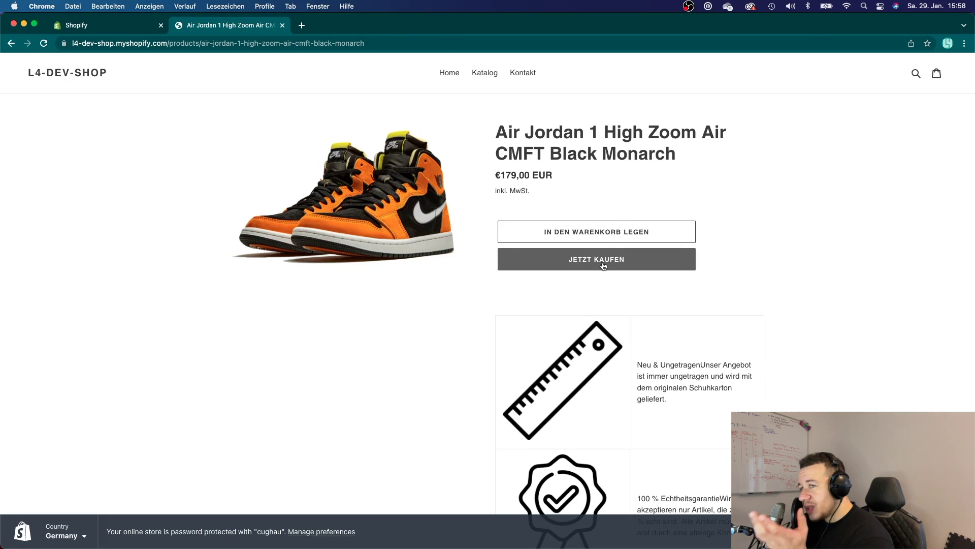
# Open the developer tools on the Air Jordan product page through the Untersuchen context option.
pyautogui.rightClick(708, 260)
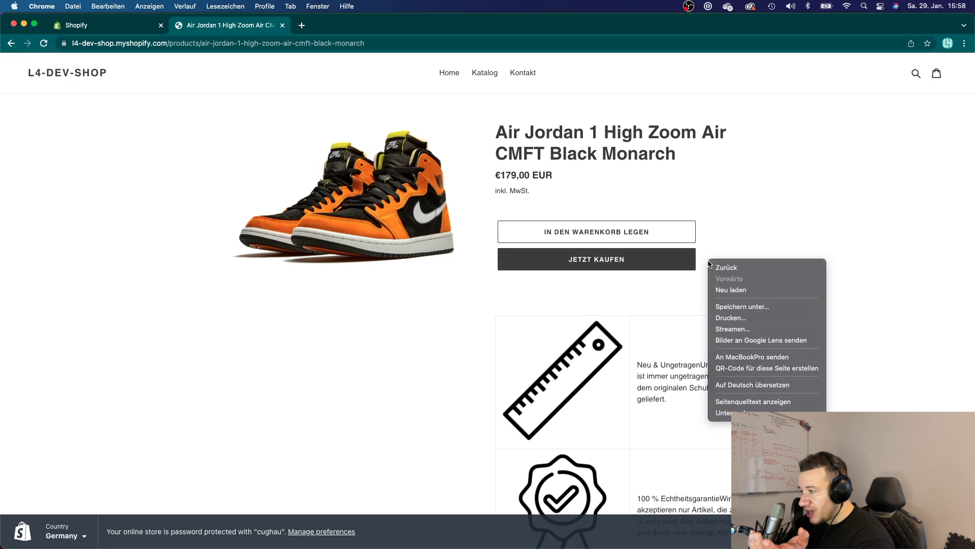
pyautogui.click(721, 412)
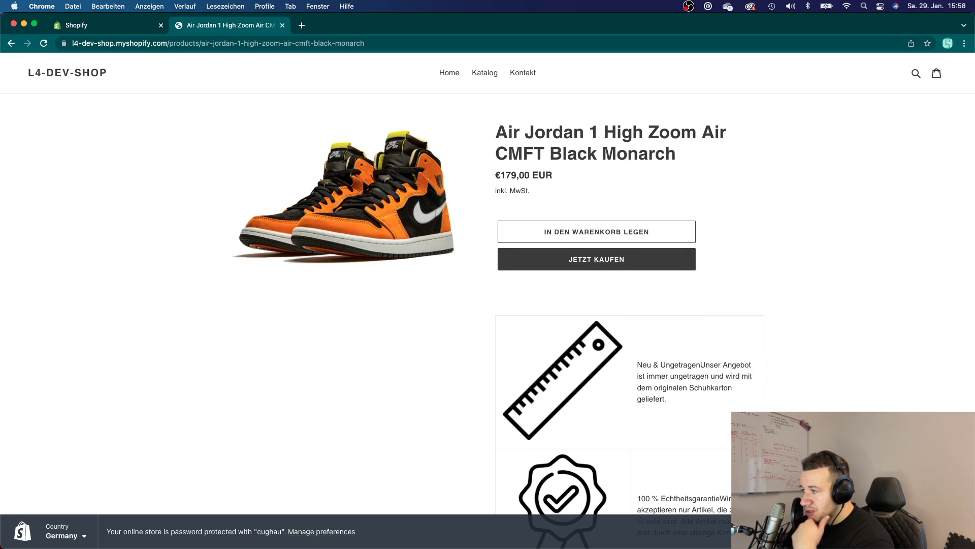
# Reload the page and show only JS requests, sorted by name.
pyautogui.press('super+r')
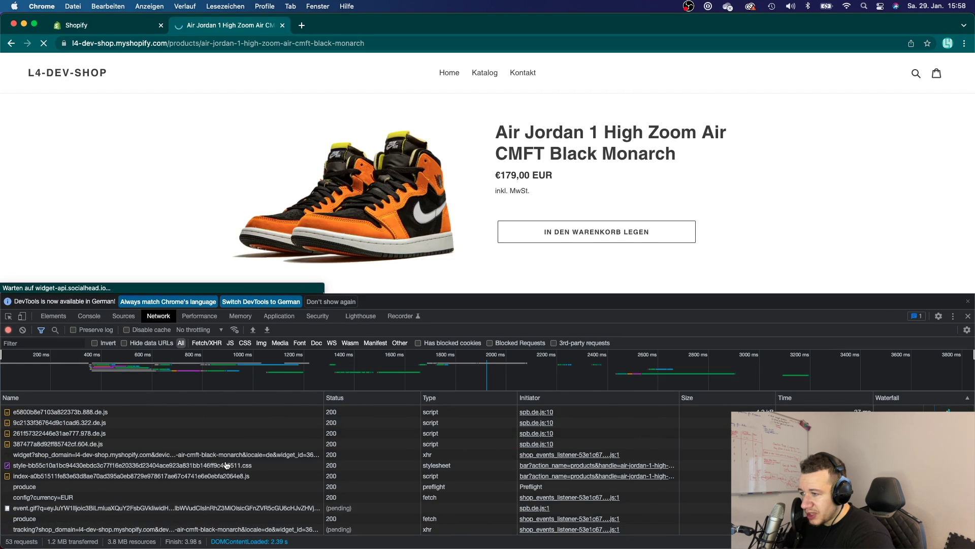
pyautogui.scroll(10, 226, 465)
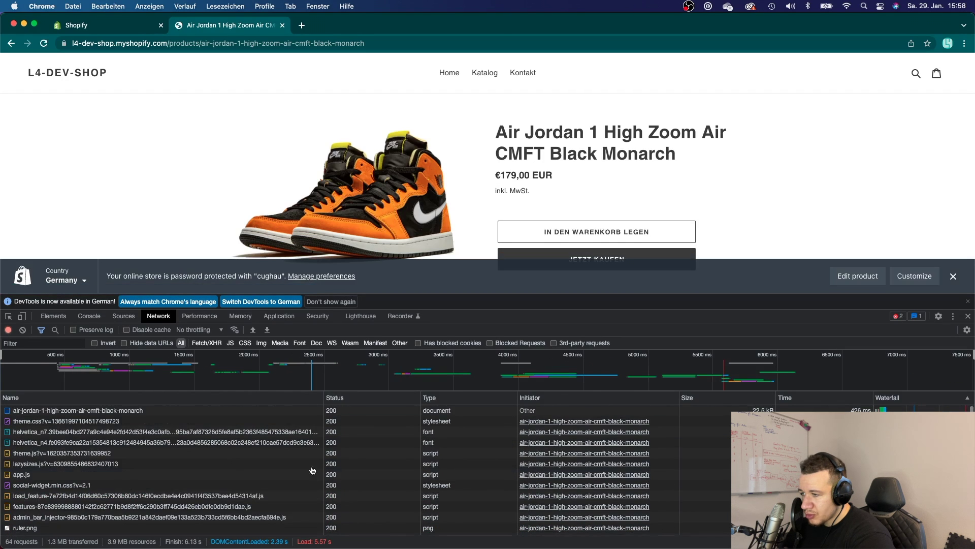
pyautogui.click(458, 405)
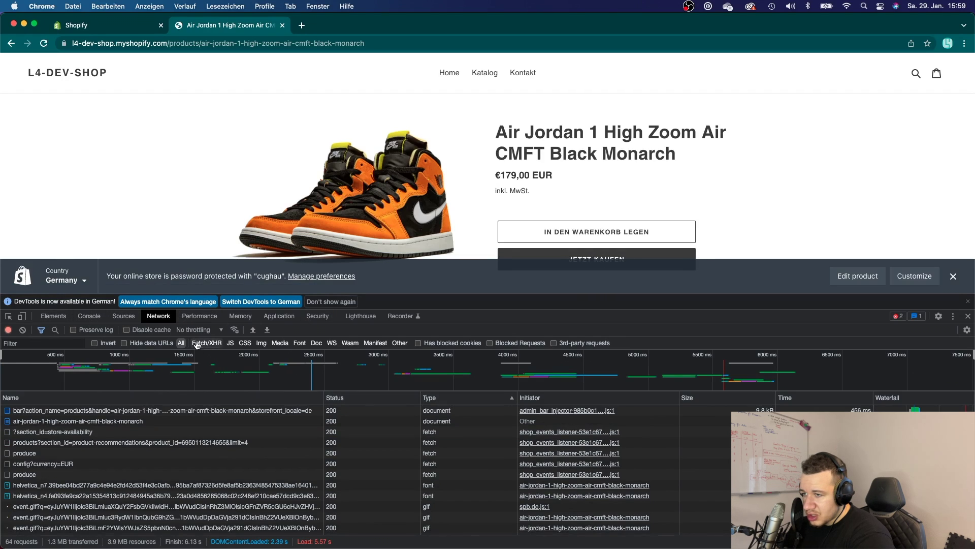
pyautogui.click(230, 344)
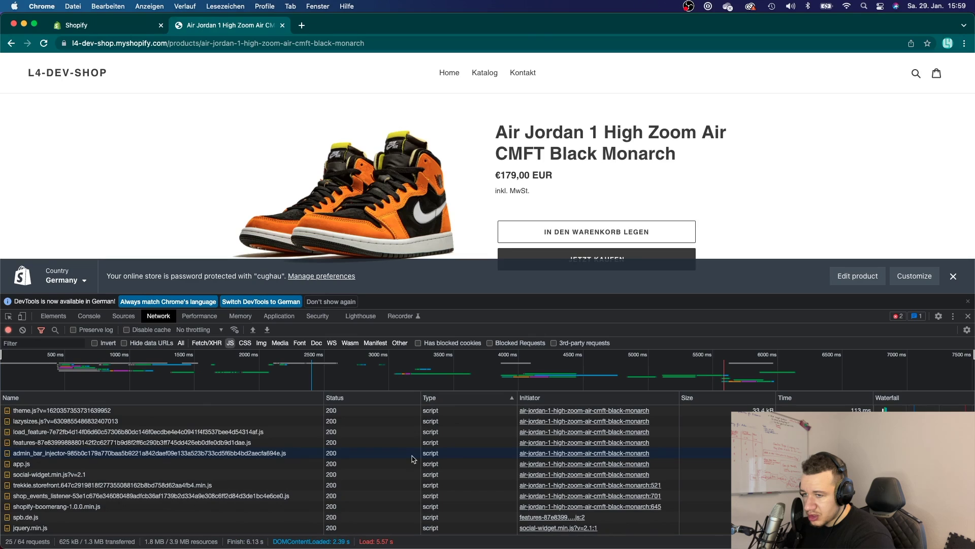
pyautogui.click(193, 397)
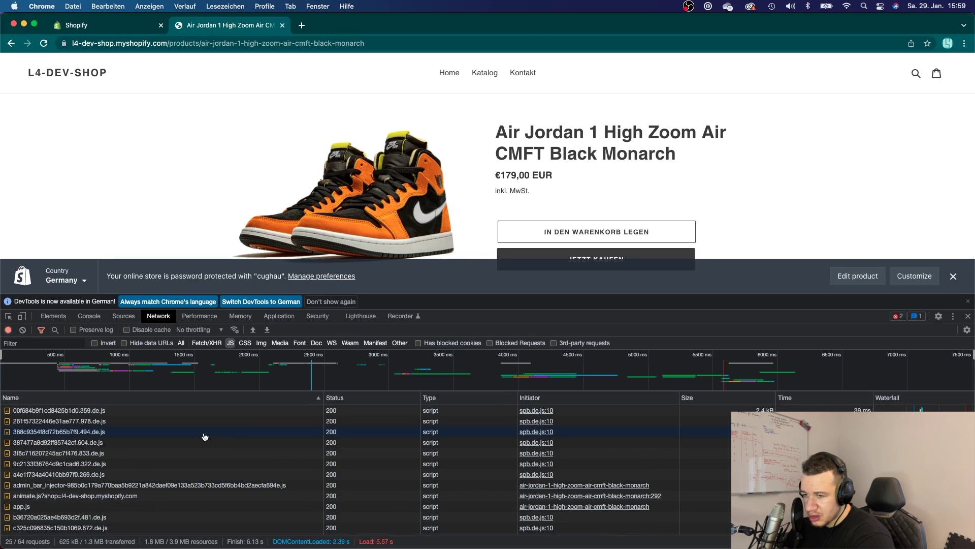
# Inspect the animate.js request, widen the Name column, then go to the store home page.
pyautogui.scroll(-1, 205, 437)
pyautogui.click(57, 462)
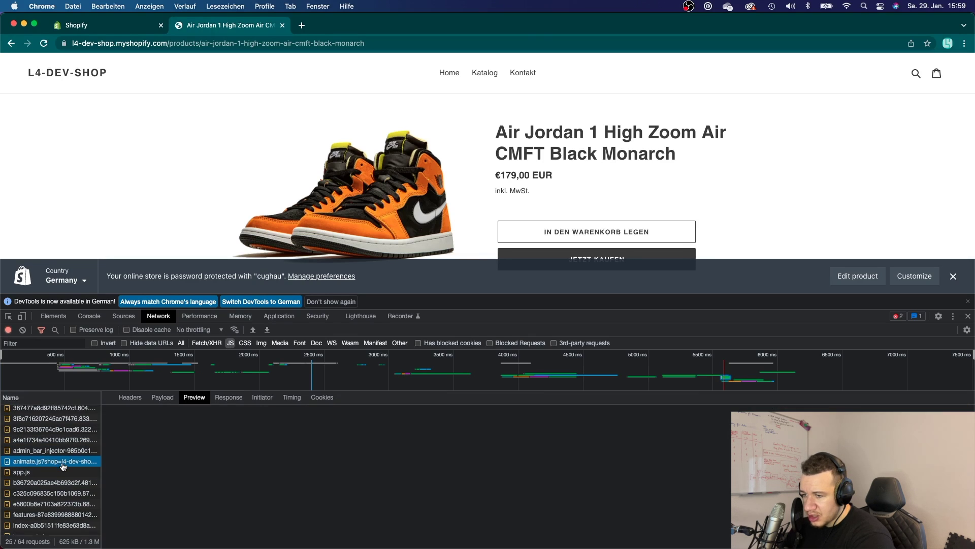
pyautogui.moveTo(101, 457); pyautogui.dragTo(132, 456)
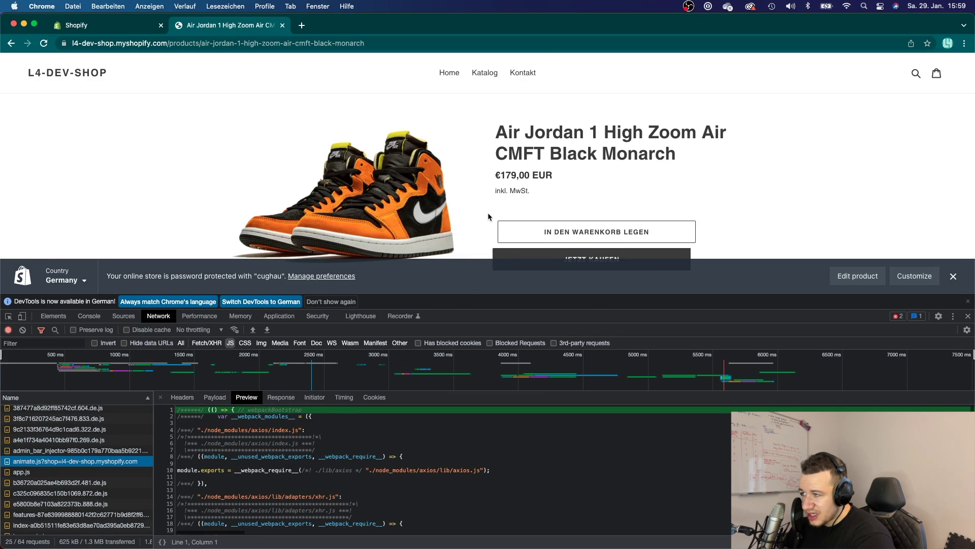
pyautogui.scroll(-2, 488, 213)
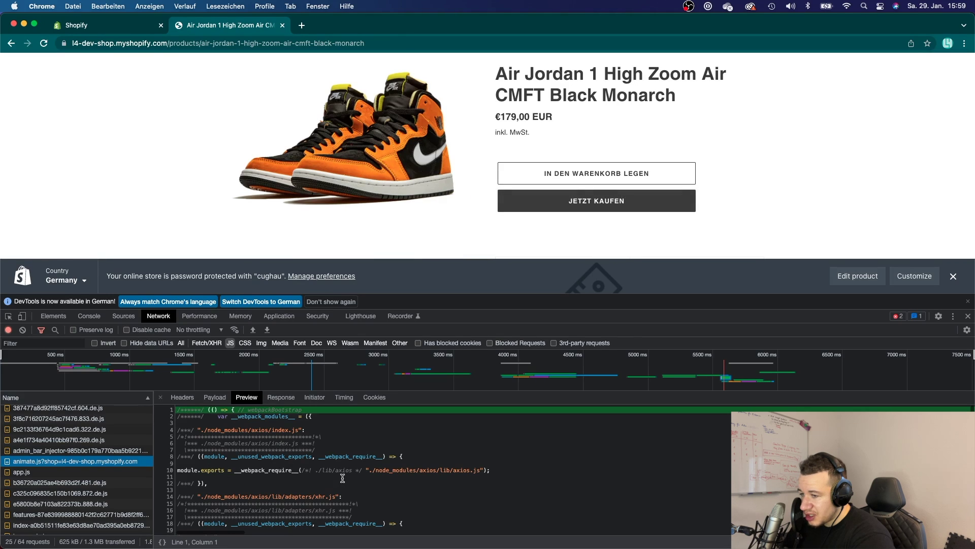
pyautogui.scroll(-5, 343, 478)
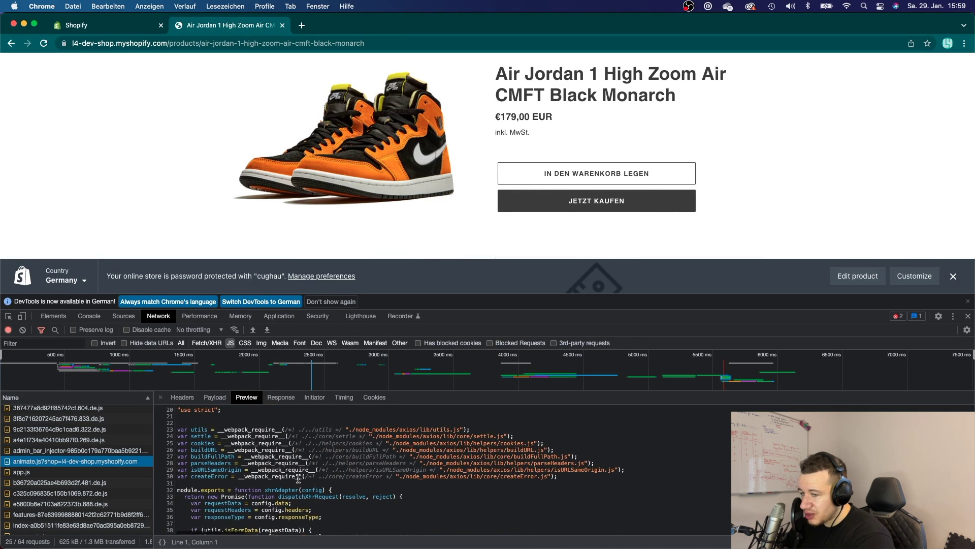
pyautogui.scroll(-3, 299, 477)
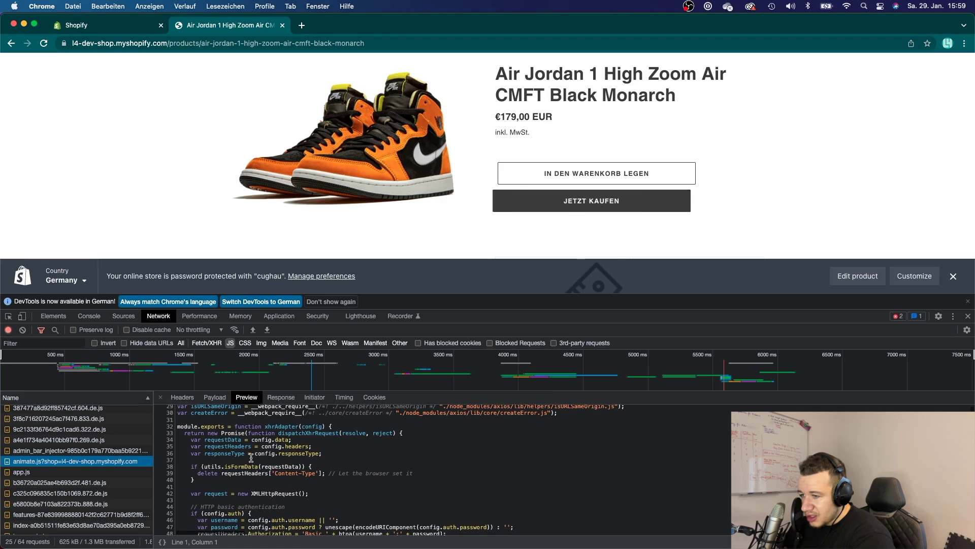
pyautogui.scroll(9, 250, 457)
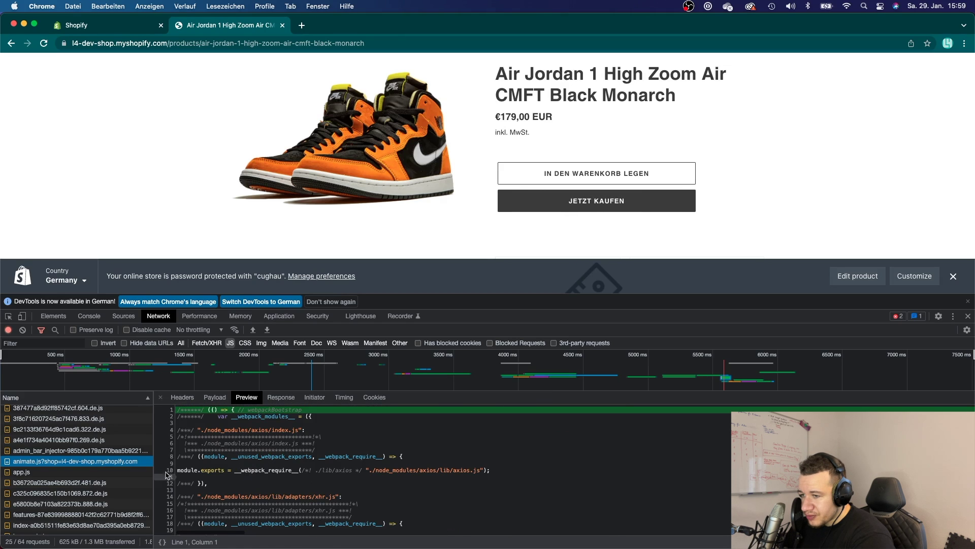
pyautogui.moveTo(154, 457); pyautogui.dragTo(269, 450)
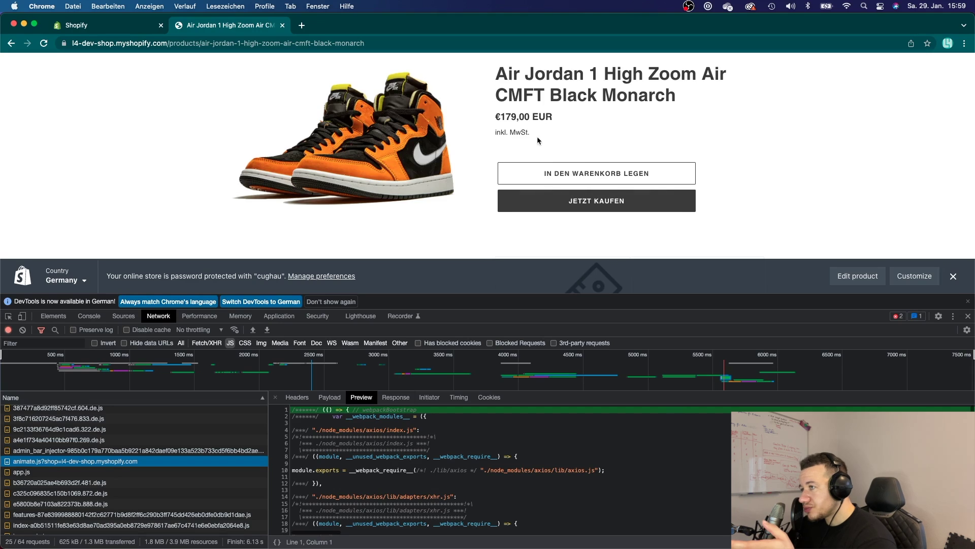
pyautogui.scroll(2, 530, 101)
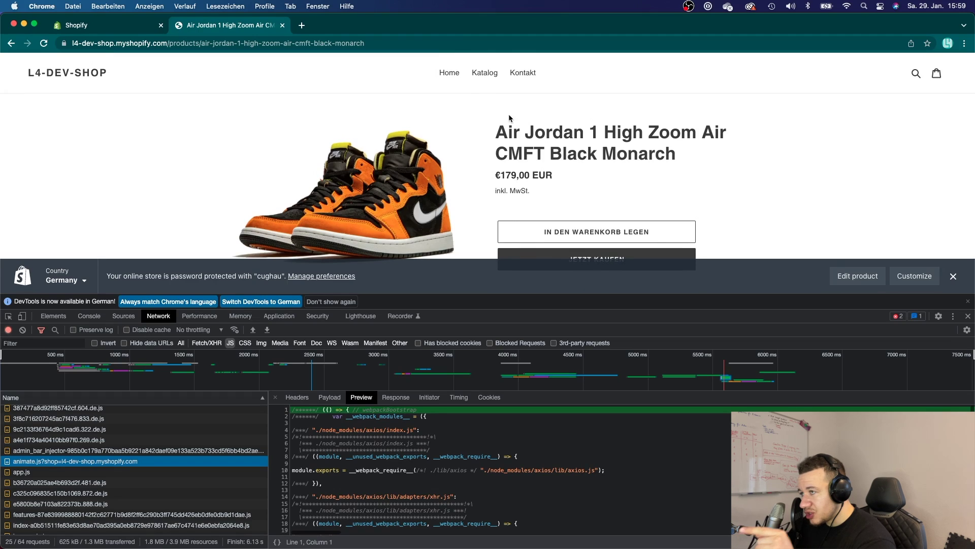
pyautogui.click(448, 75)
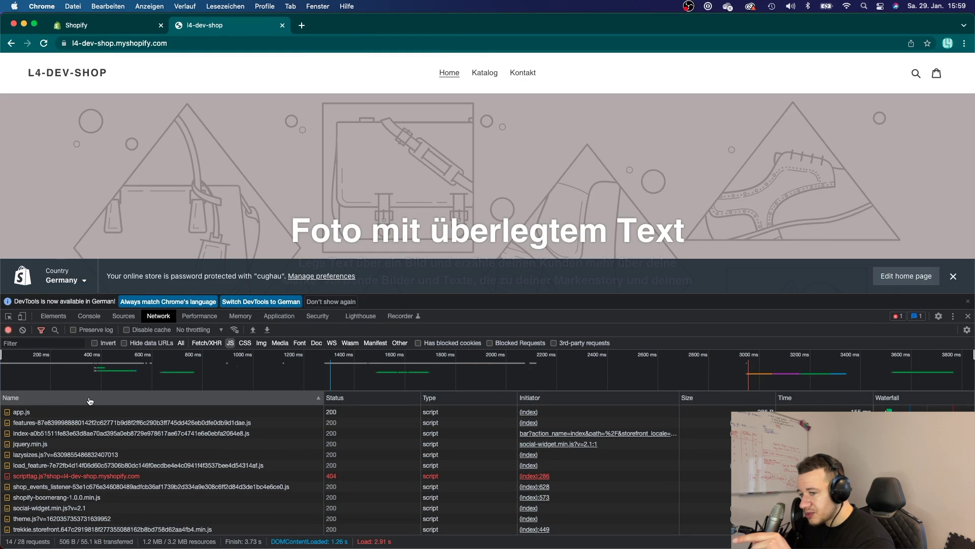
# Open the animate.js request details and scroll through its information.
pyautogui.scroll(2, 115, 423)
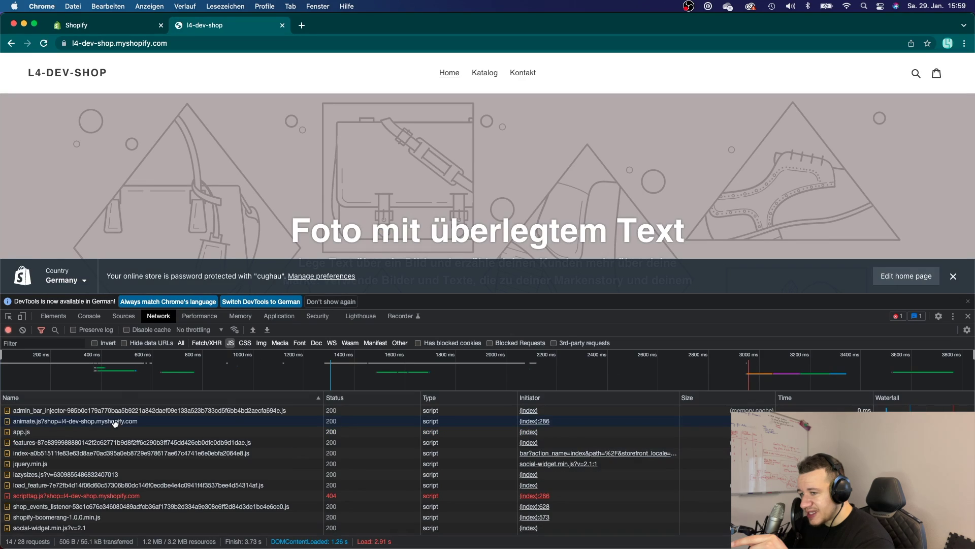
pyautogui.click(32, 422)
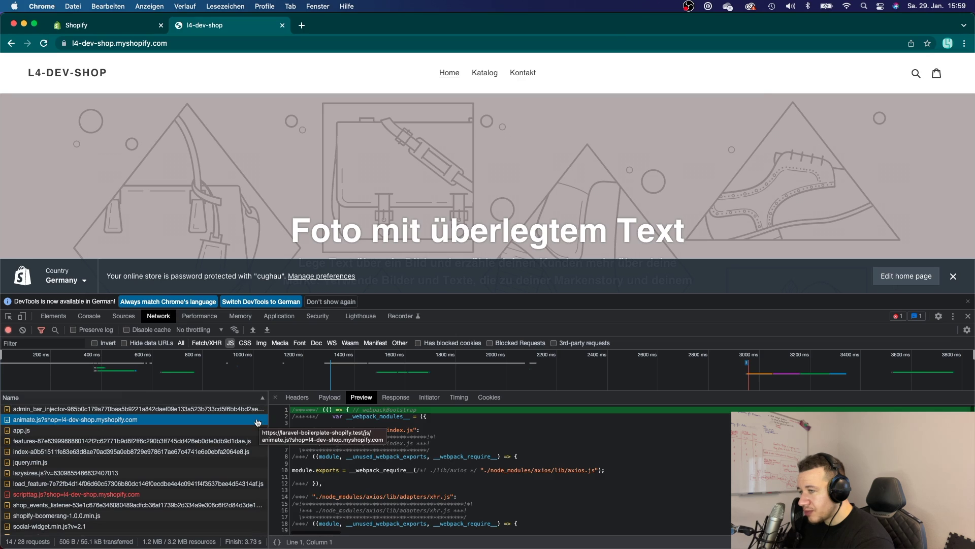
pyautogui.scroll(-10, 550, 175)
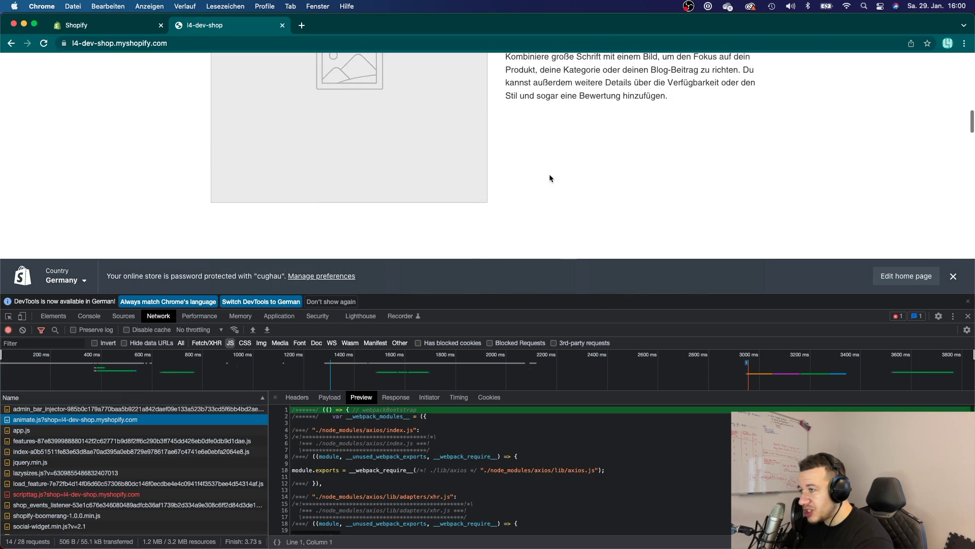
pyautogui.scroll(-10, 550, 175)
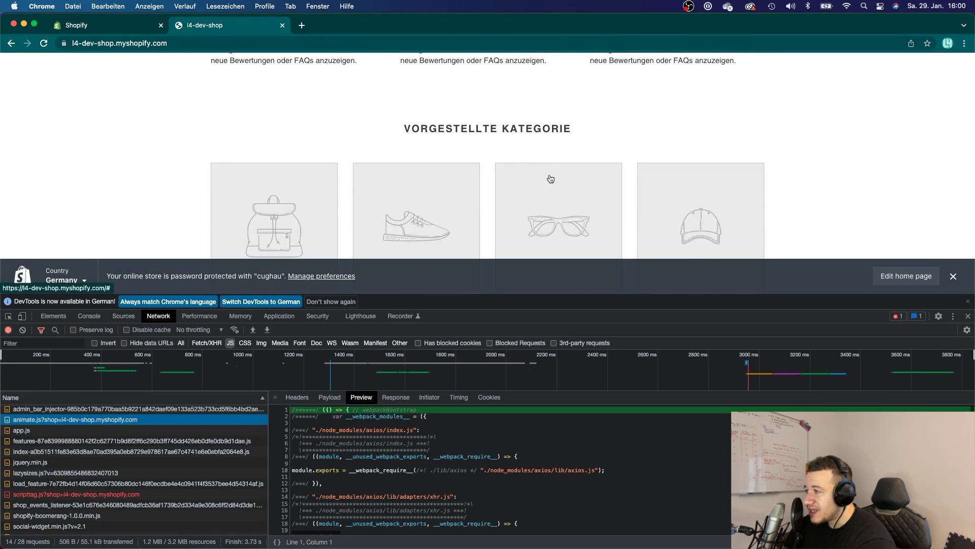
pyautogui.click(551, 179)
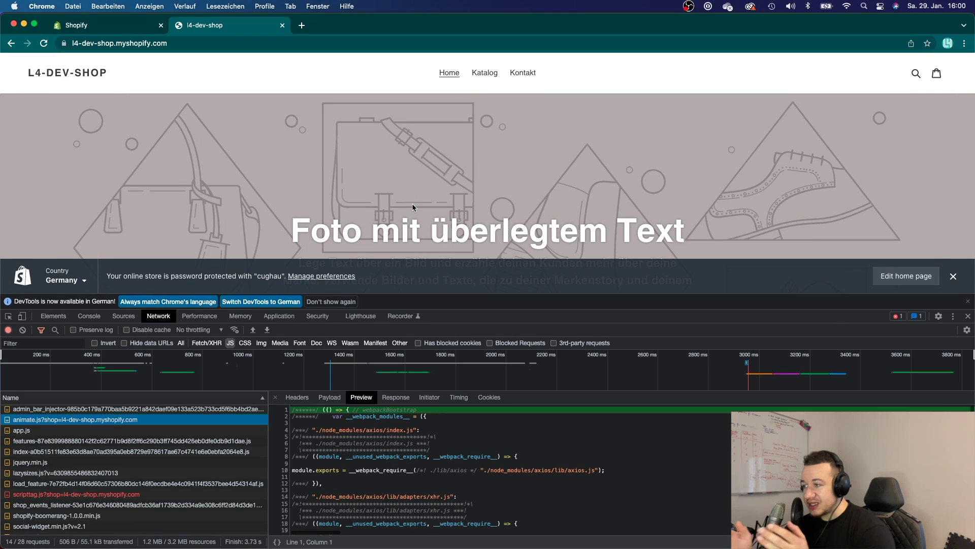
pyautogui.scroll(-10, 412, 203)
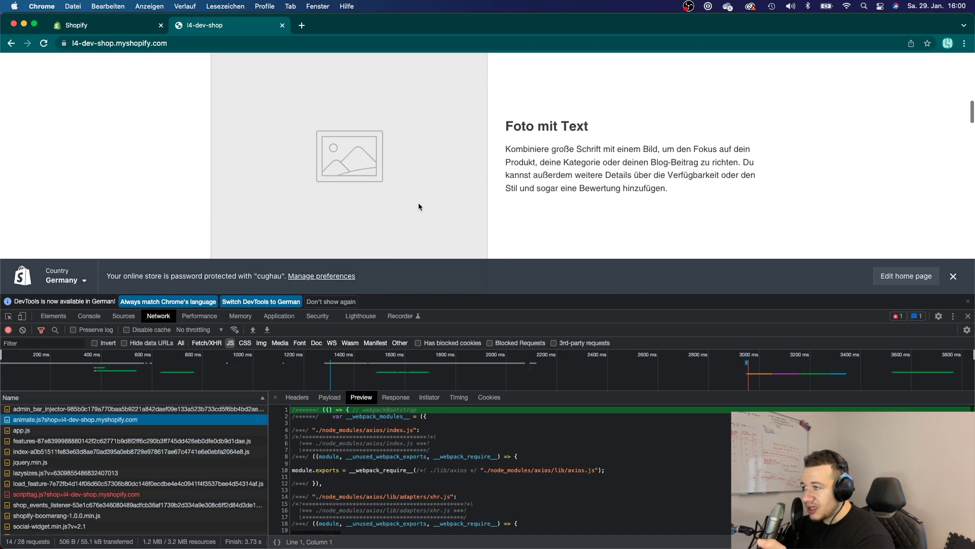
pyautogui.scroll(15, 419, 203)
pyautogui.scroll(-5, 599, 177)
pyautogui.scroll(5, 598, 178)
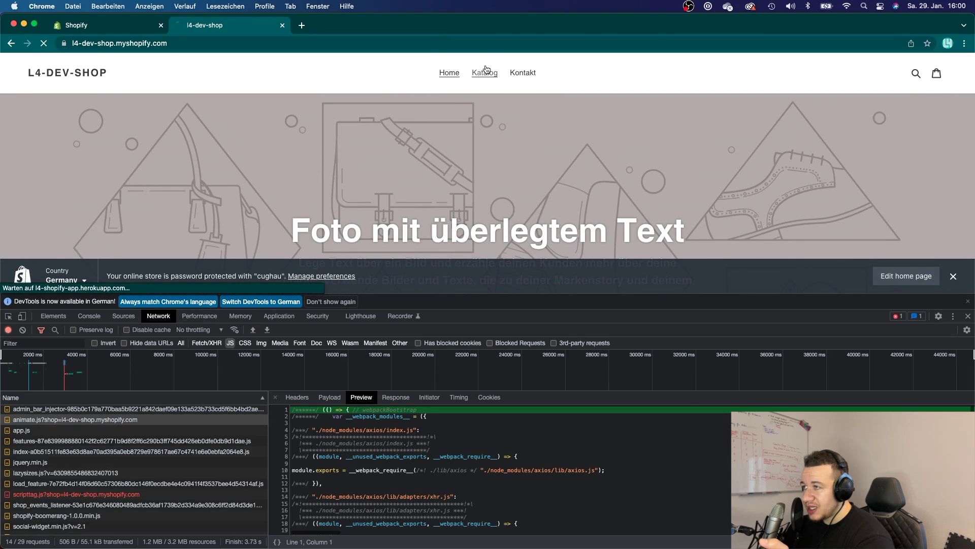
# Visit Katalog and the Black Monarch product, return home, and select animate.js again.
pyautogui.click(482, 73)
pyautogui.scroll(-2, 457, 127)
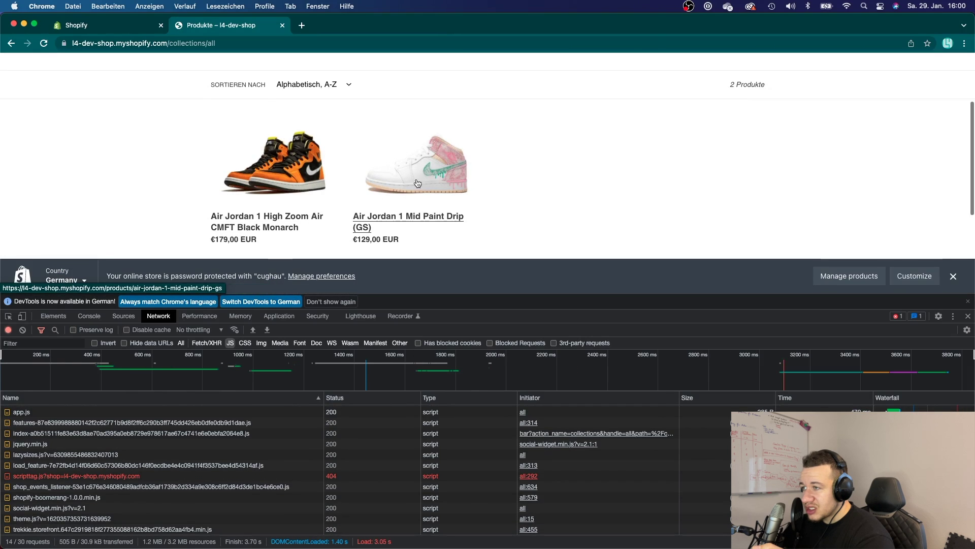
pyautogui.click(291, 188)
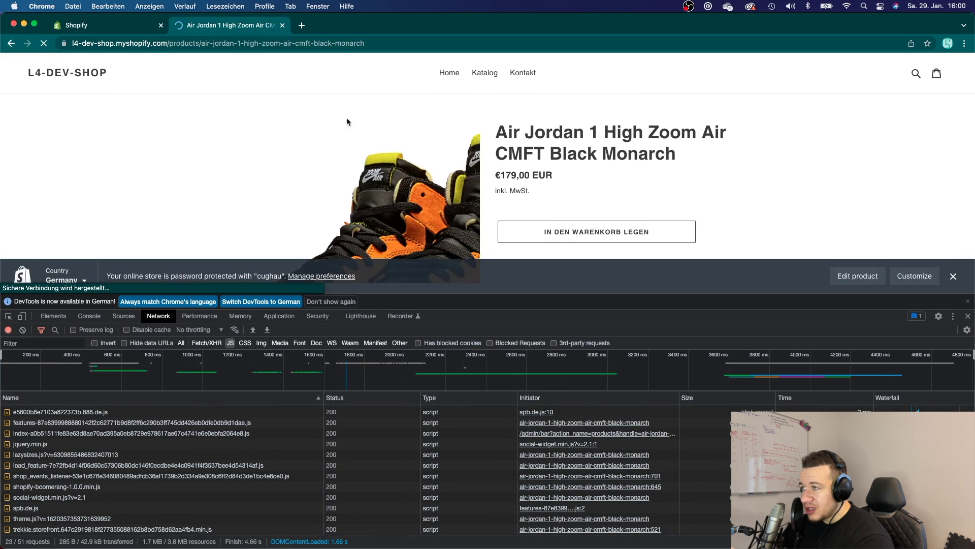
pyautogui.click(452, 75)
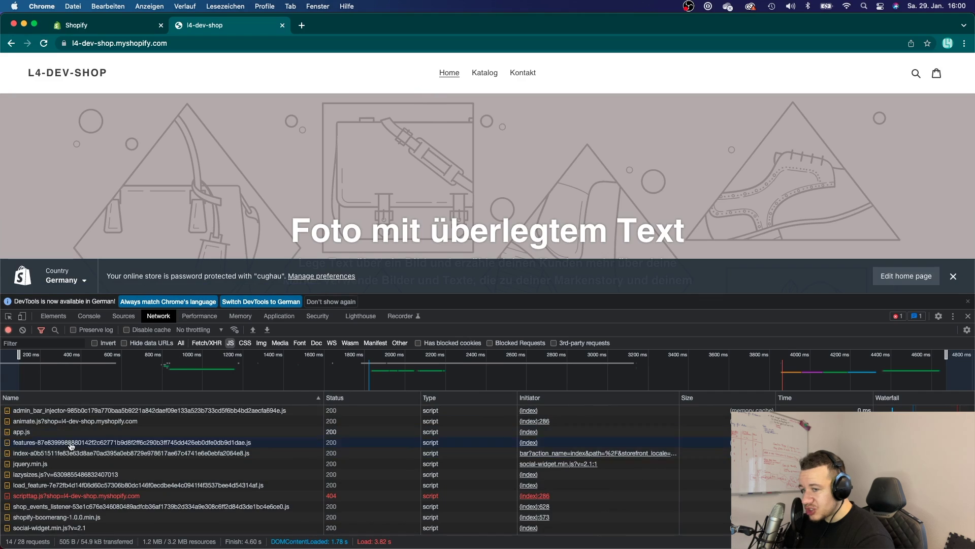
pyautogui.click(82, 421)
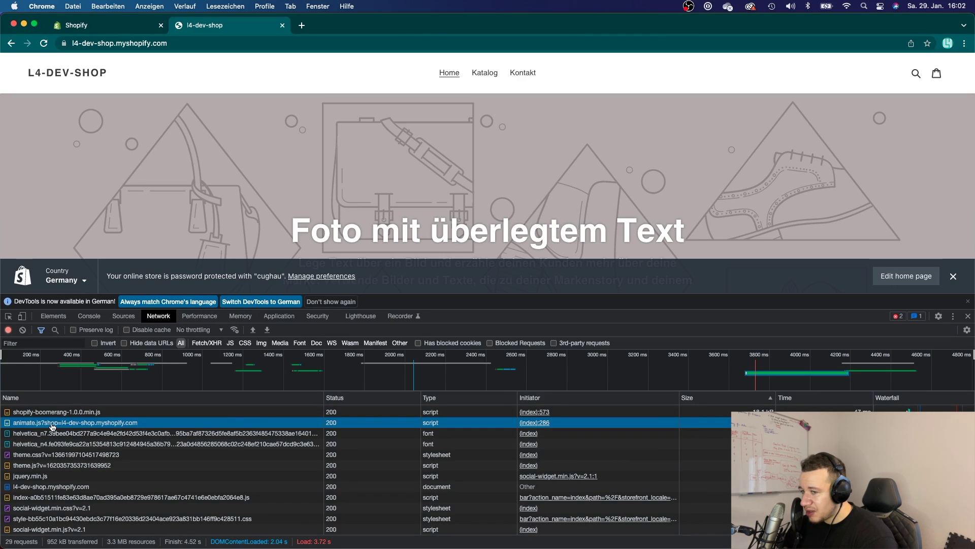
# Review the homepage animate.js request's Preview and timing details.
pyautogui.moveTo(909, 422)
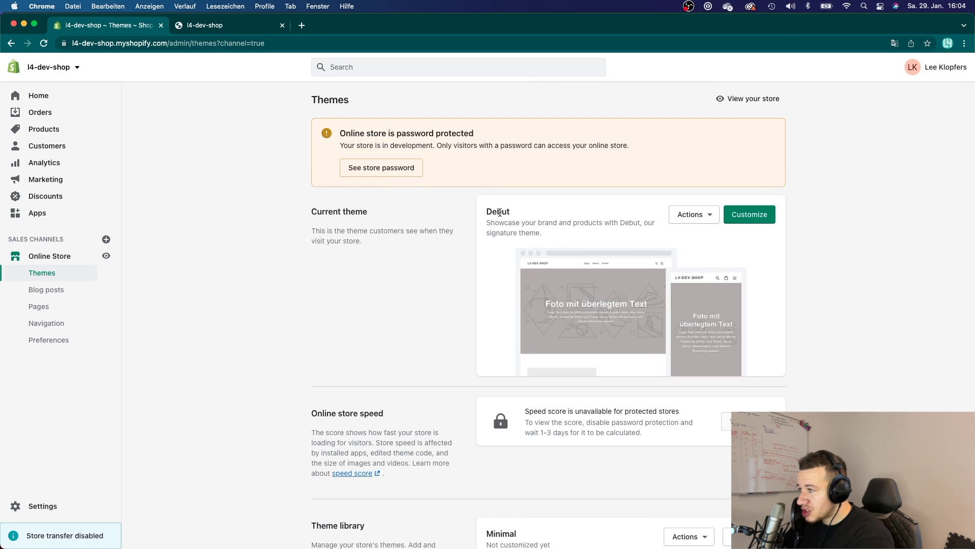
# Review the Theme library and highlight the saved Dawn theme's title on the Themes page.
pyautogui.scroll(-5, 499, 213)
pyautogui.scroll(1, 498, 211)
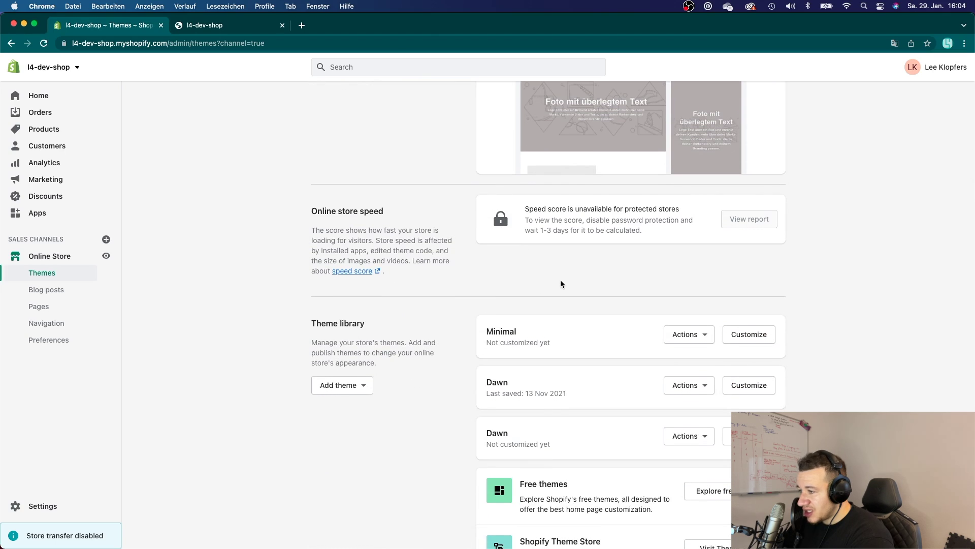
pyautogui.scroll(3, 568, 297)
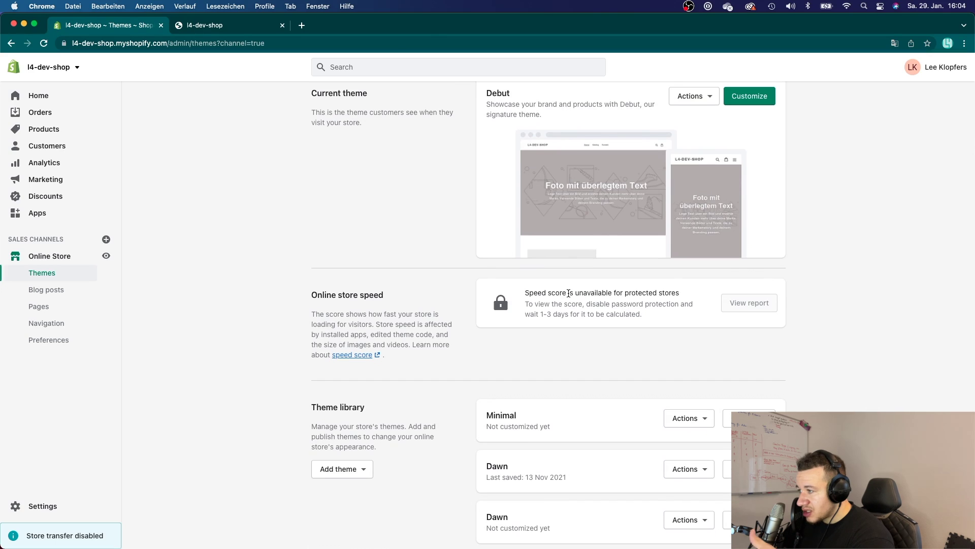
pyautogui.scroll(1, 568, 294)
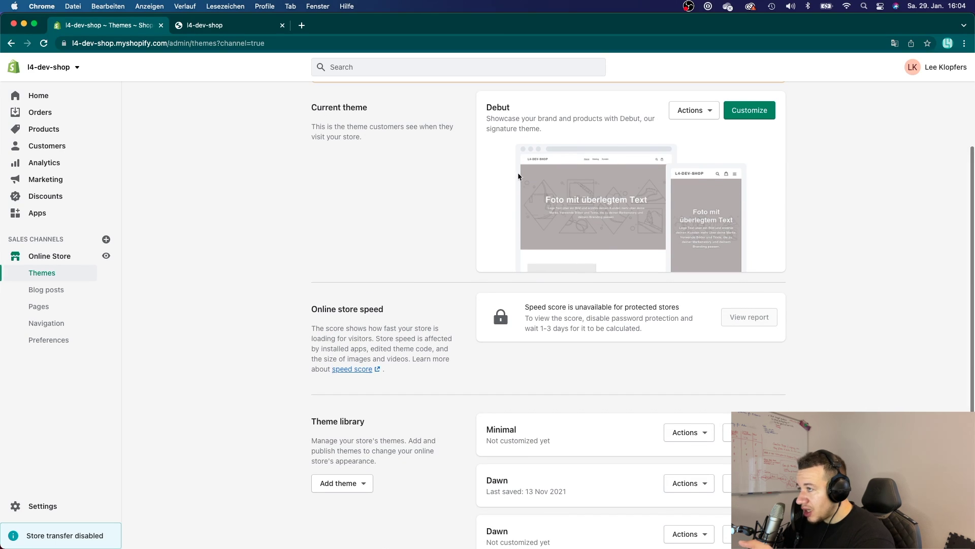
pyautogui.click(232, 29)
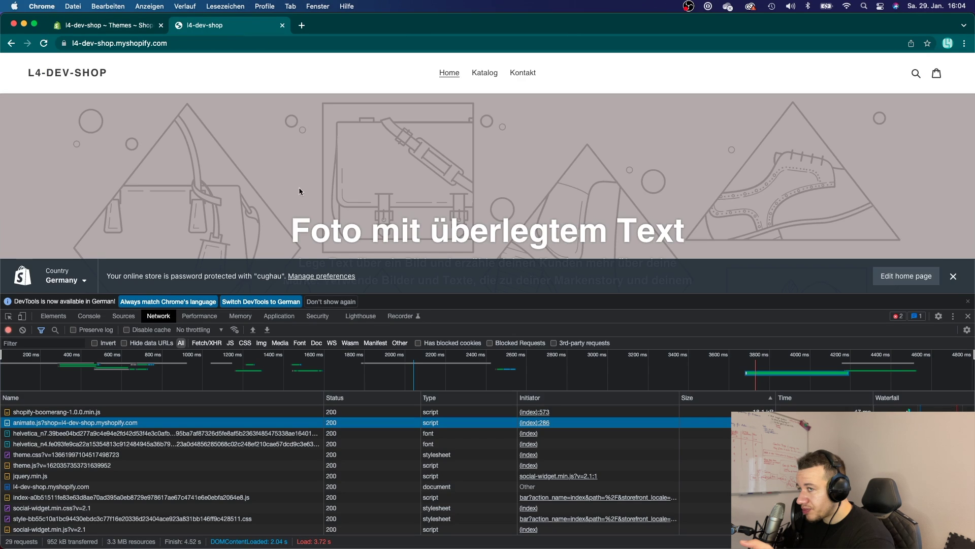
pyautogui.click(138, 29)
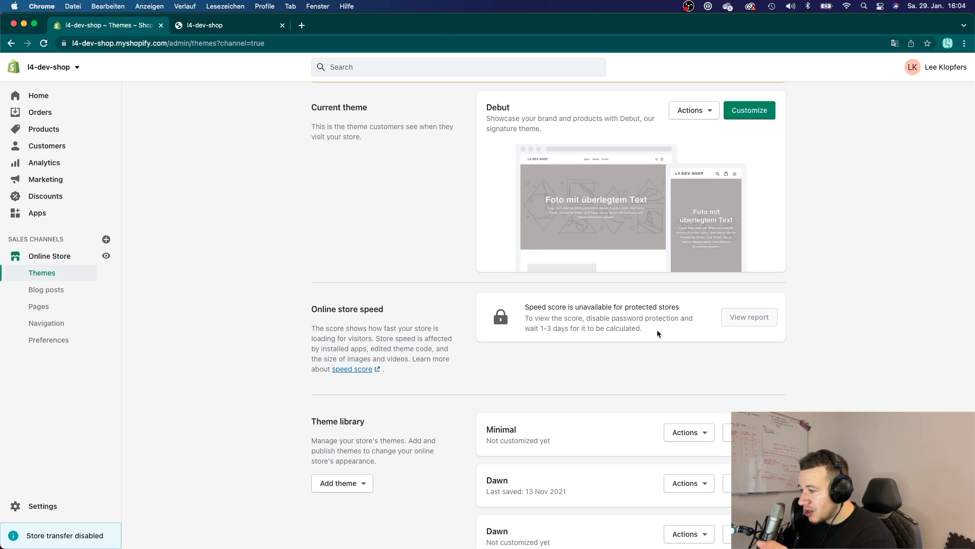
pyautogui.scroll(-2, 581, 454)
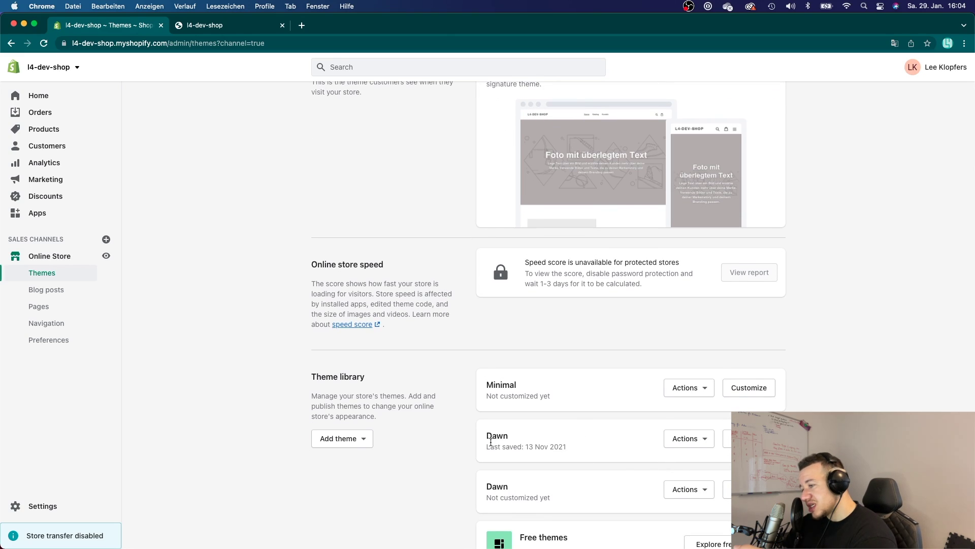
pyautogui.moveTo(488, 436); pyautogui.dragTo(587, 452)
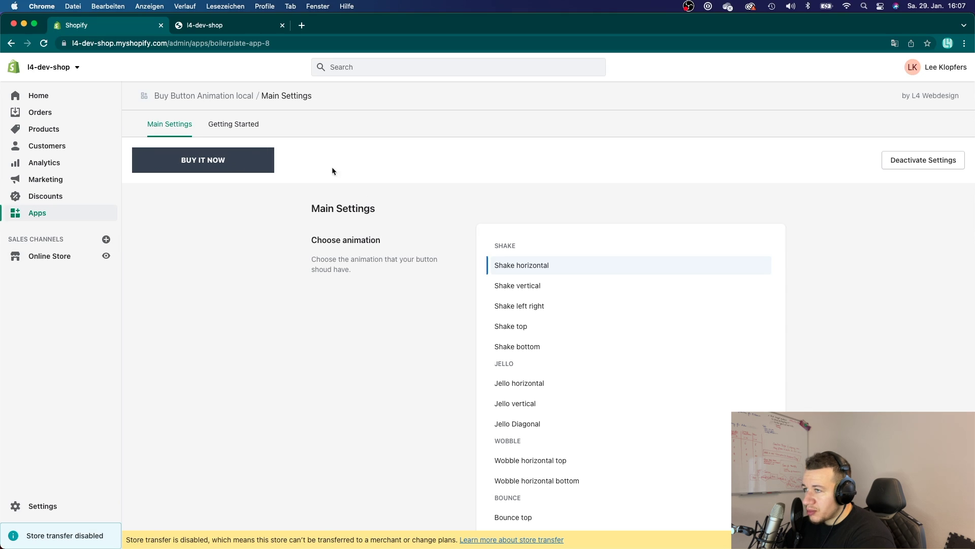
# Confirm Dawn is current under Online Store > Themes, view Apps, then return to the storefront tab.
pyautogui.click(51, 256)
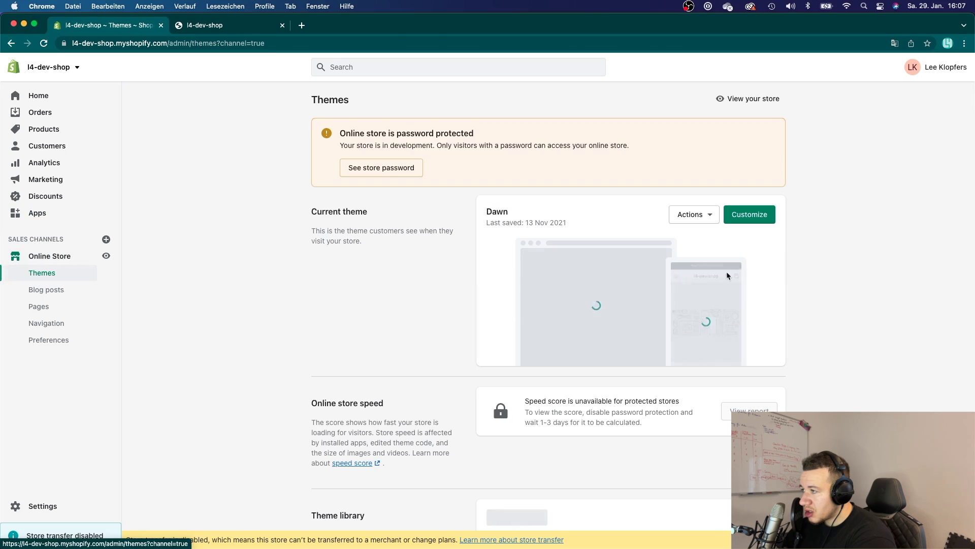
pyautogui.scroll(-2, 440, 334)
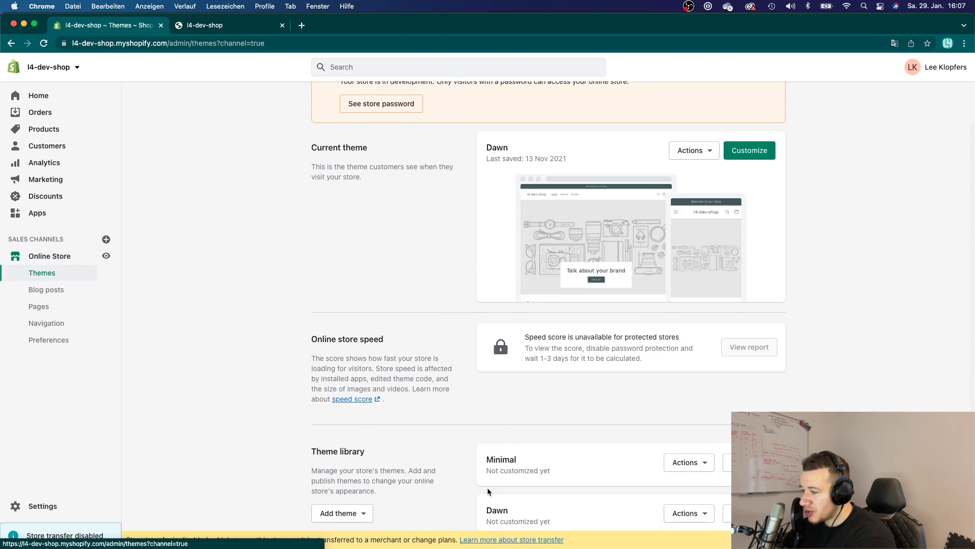
pyautogui.scroll(3, 488, 477)
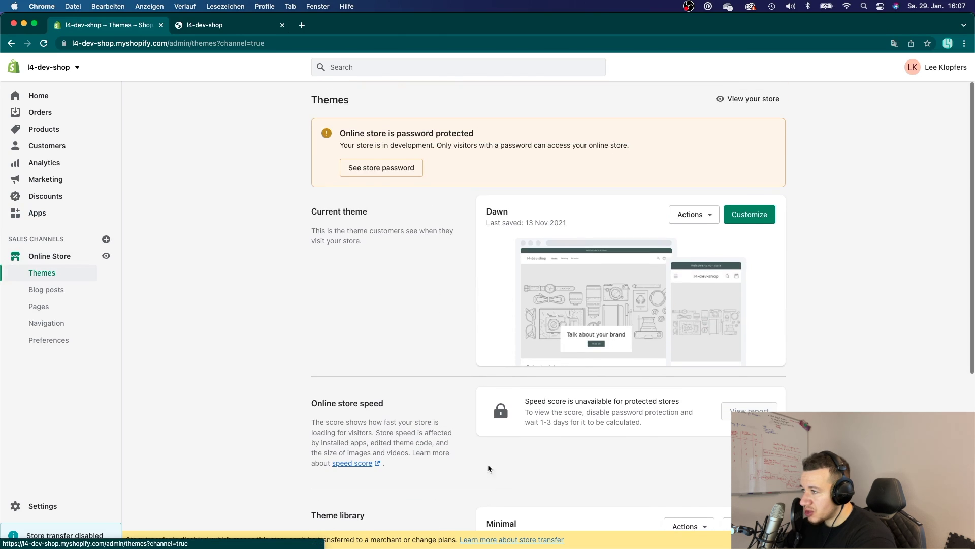
pyautogui.click(61, 220)
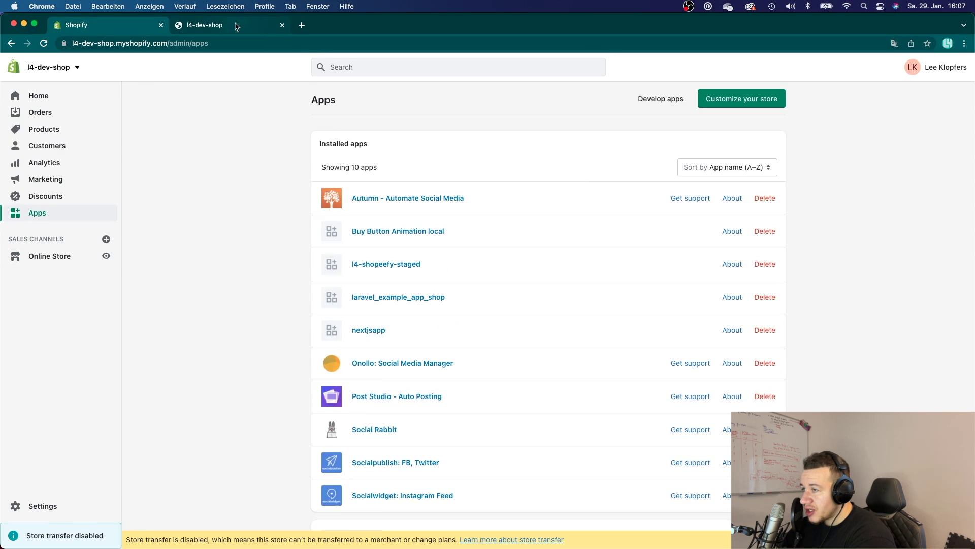
pyautogui.click(237, 26)
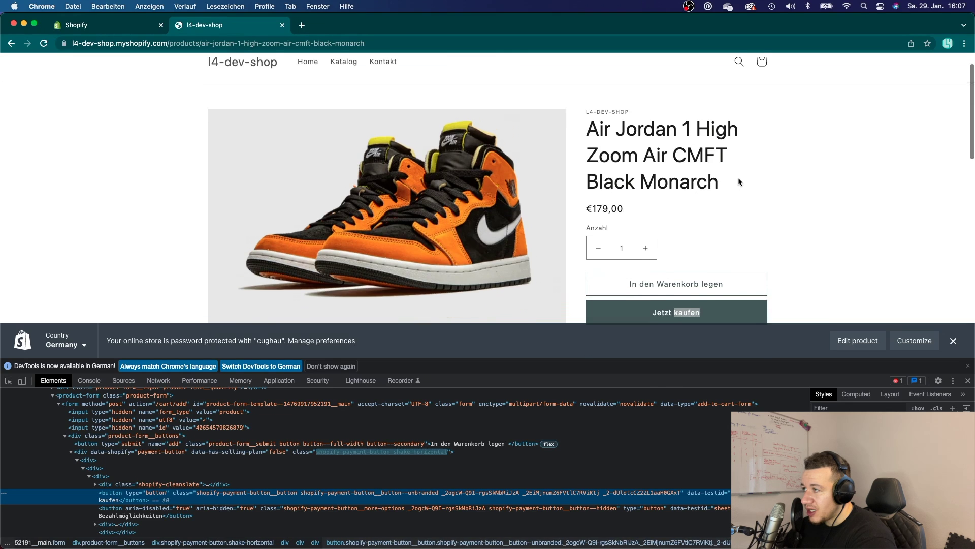
# Show the Network log, make DevTools taller, and load the storefront homepage in the Dawn preview.
pyautogui.scroll(-3, 740, 182)
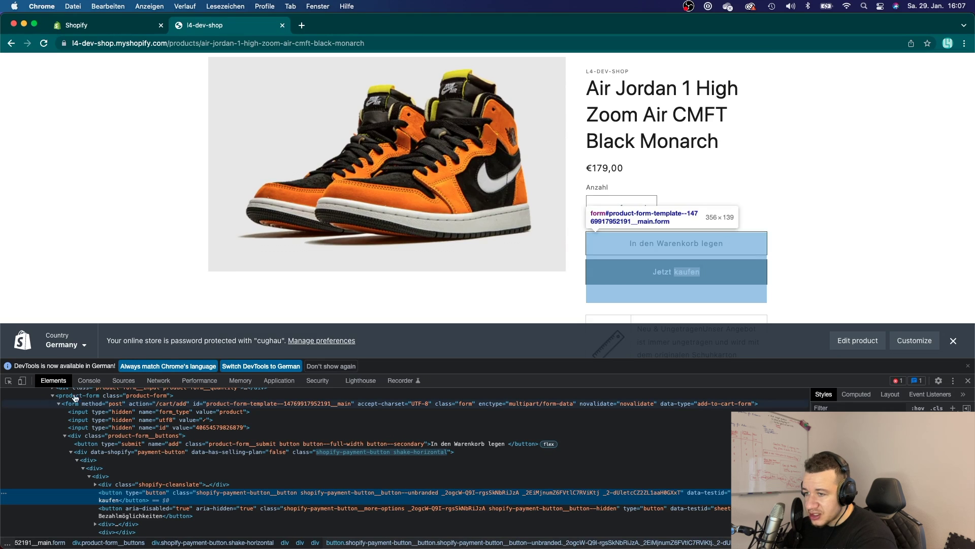
pyautogui.click(167, 382)
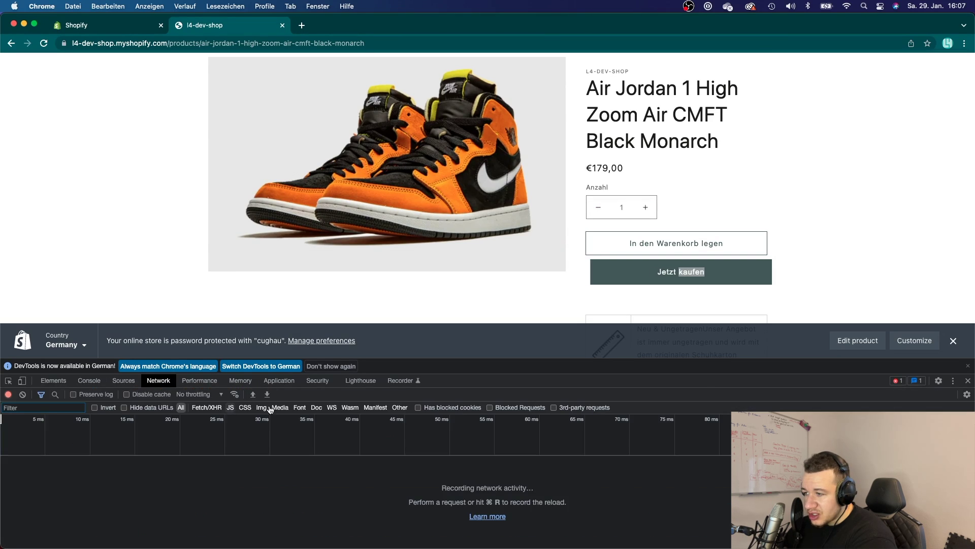
pyautogui.moveTo(704, 381); pyautogui.dragTo(704, 330)
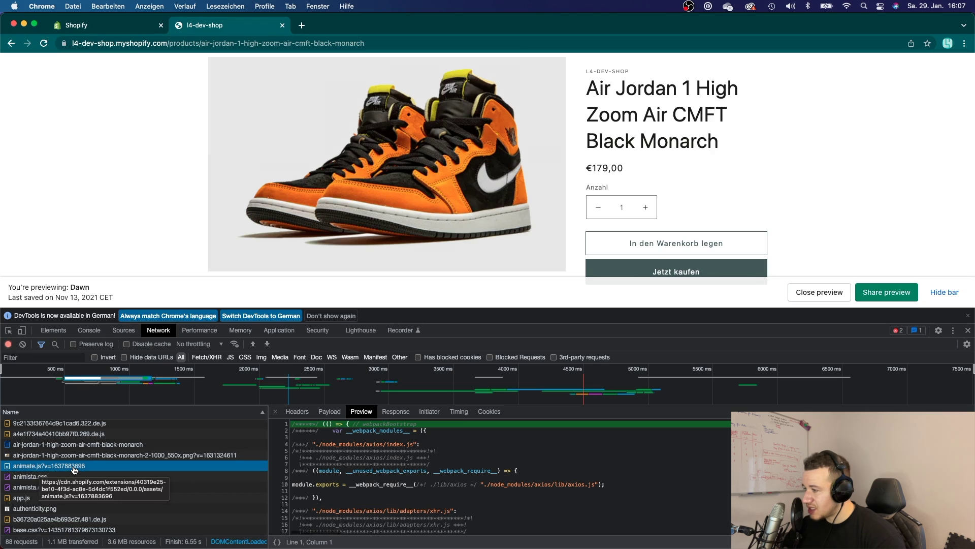
pyautogui.scroll(3, 804, 126)
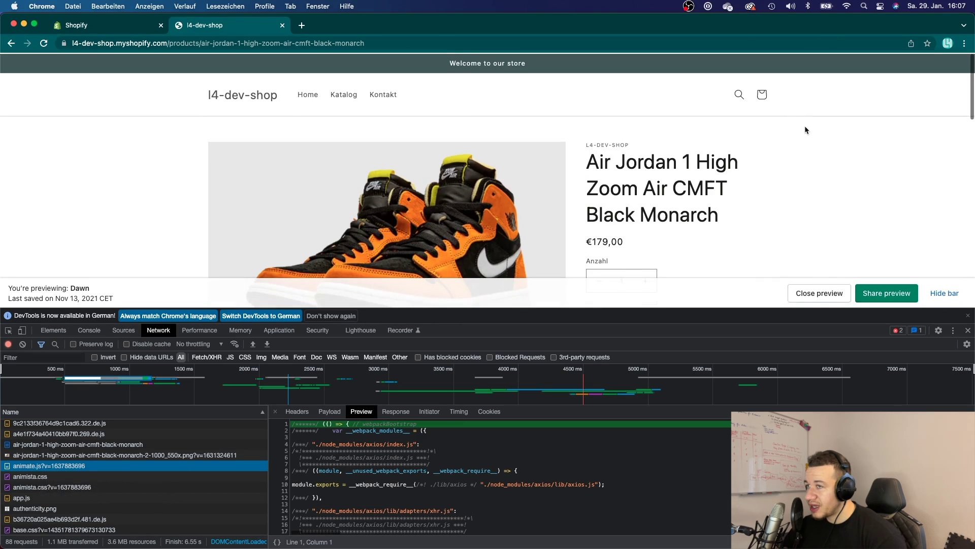
pyautogui.click(308, 101)
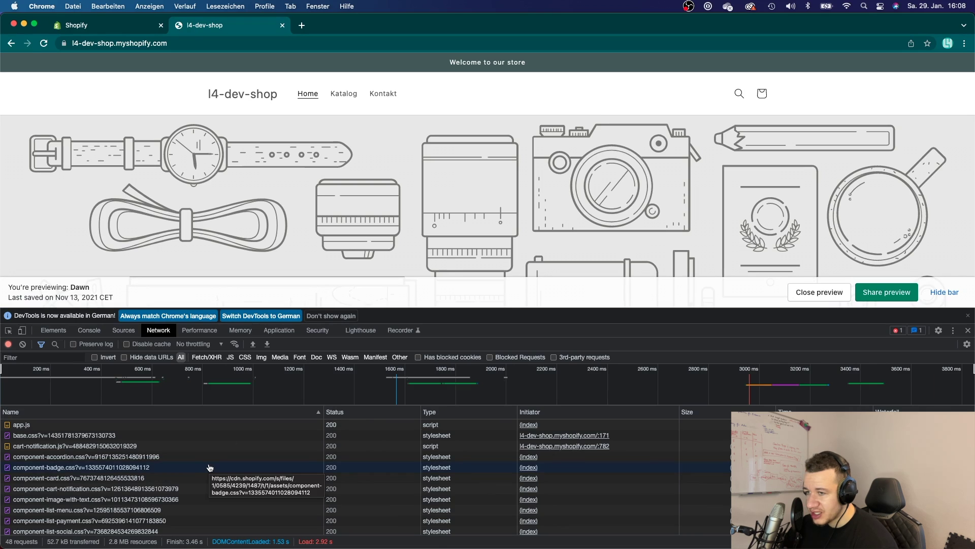
# Start filtering the network request list, then open the live Dawn theme in the theme editor.
pyautogui.scroll(-8, 210, 468)
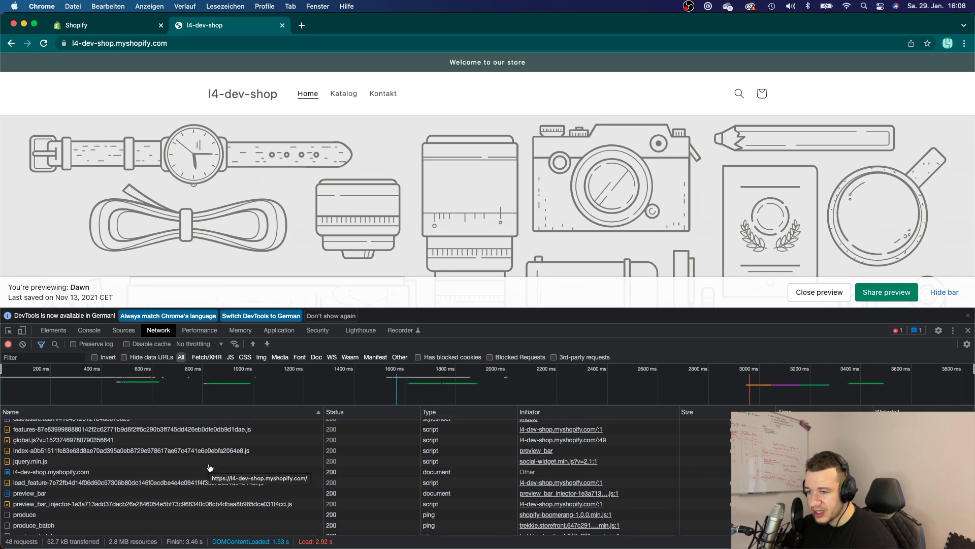
pyautogui.scroll(8, 210, 467)
pyautogui.click(50, 356)
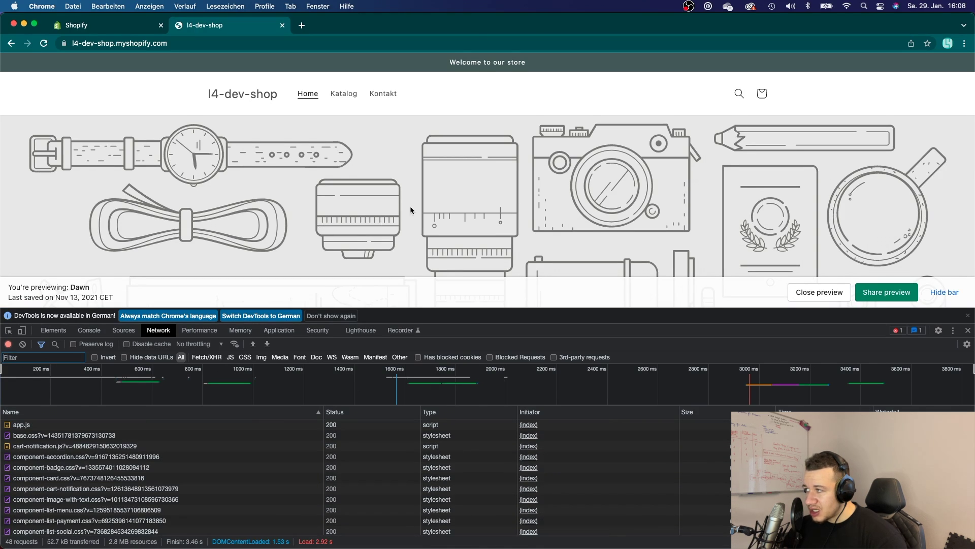
pyautogui.scroll(-10, 409, 206)
pyautogui.scroll(10, 411, 209)
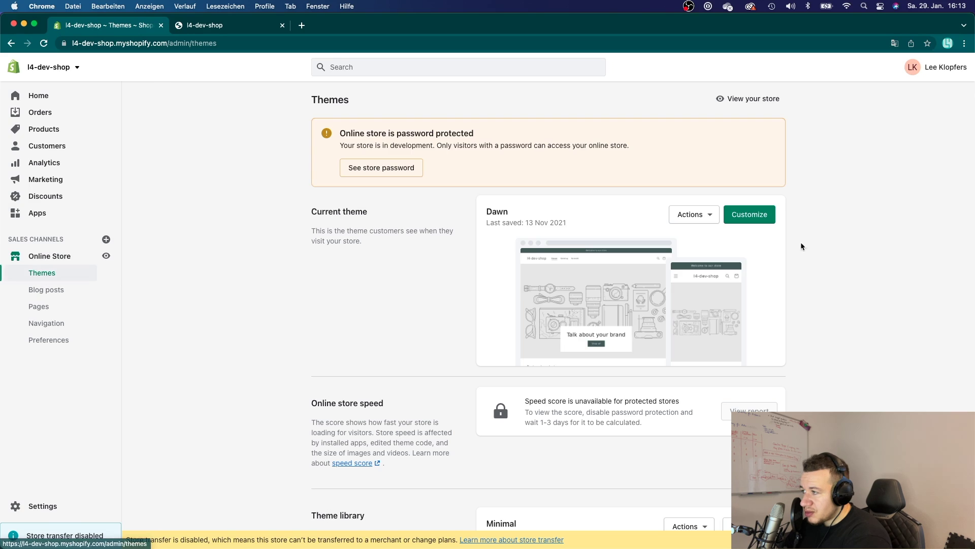
pyautogui.click(755, 214)
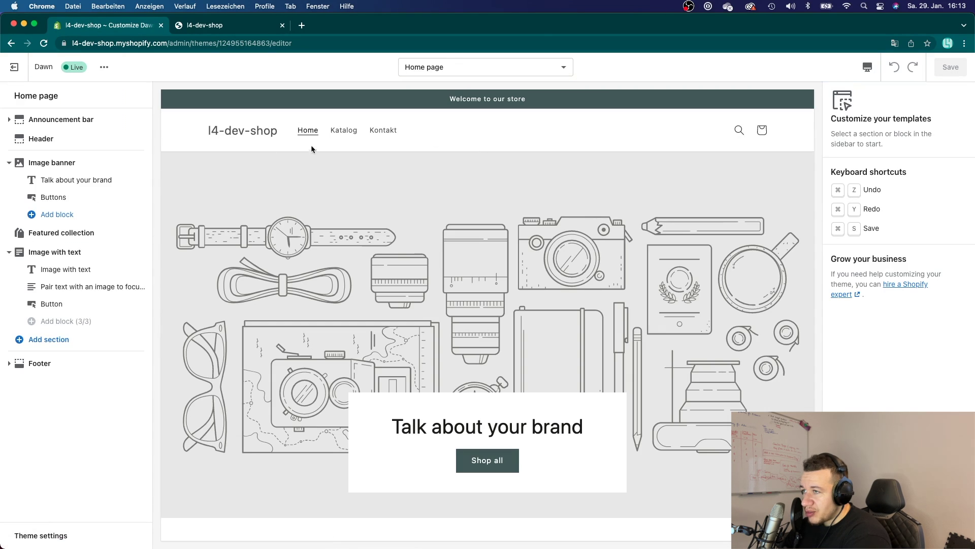
# Preview the Air Jordan 1 High Zoom product via Katalog and review Product information's addable blocks without adding one.
pyautogui.click(344, 133)
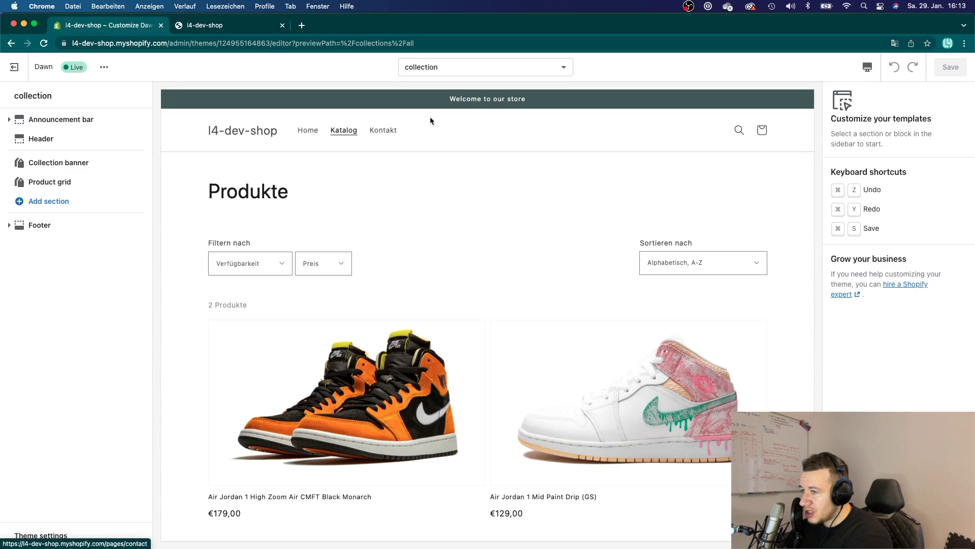
pyautogui.click(376, 392)
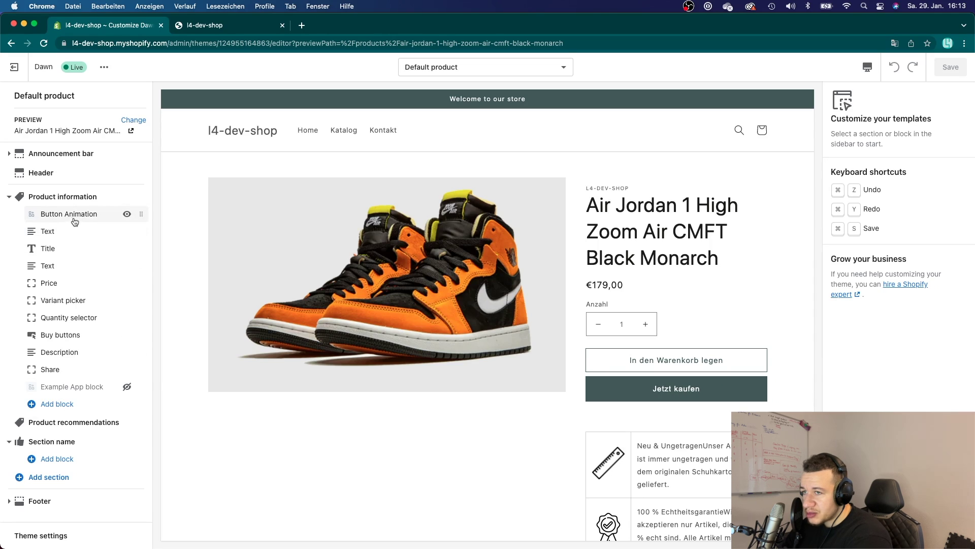
pyautogui.click(54, 404)
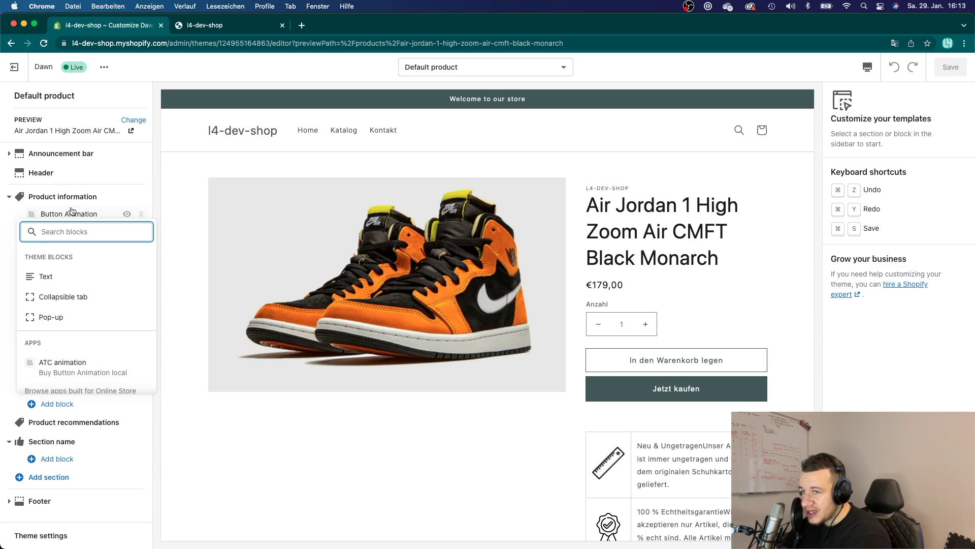
pyautogui.click(162, 244)
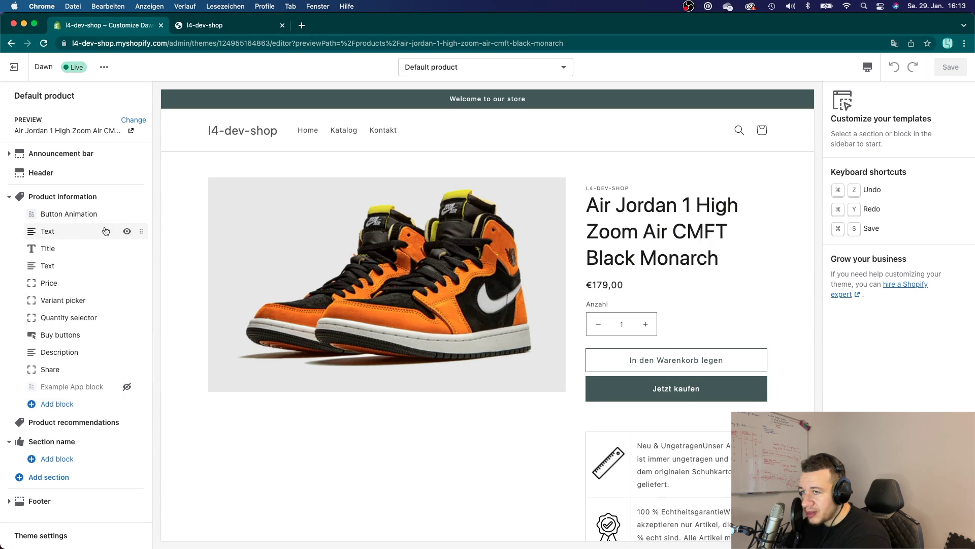
# Inspect the Button Animation block's ATC animation and Buy Button Animation local settings, then hide the block.
pyautogui.click(56, 216)
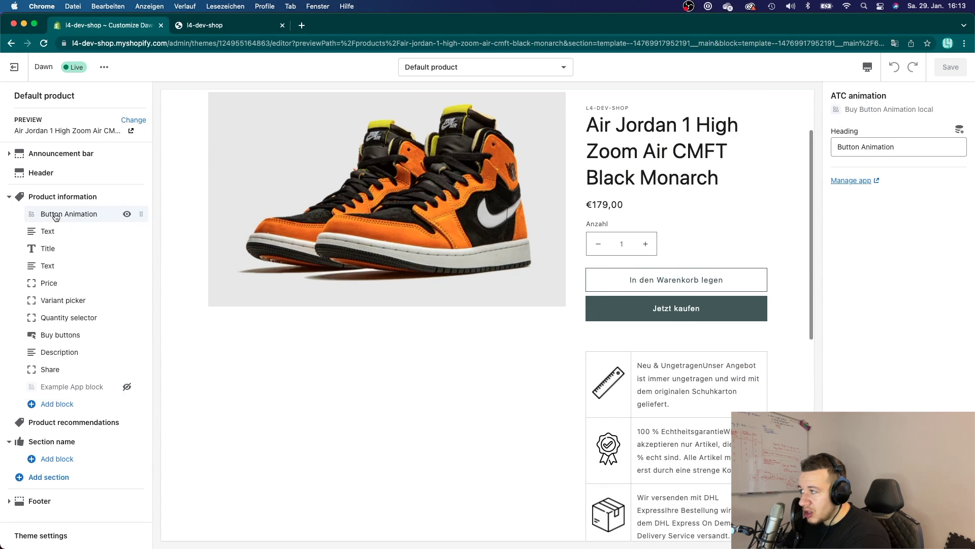
pyautogui.moveTo(836, 96); pyautogui.dragTo(904, 124)
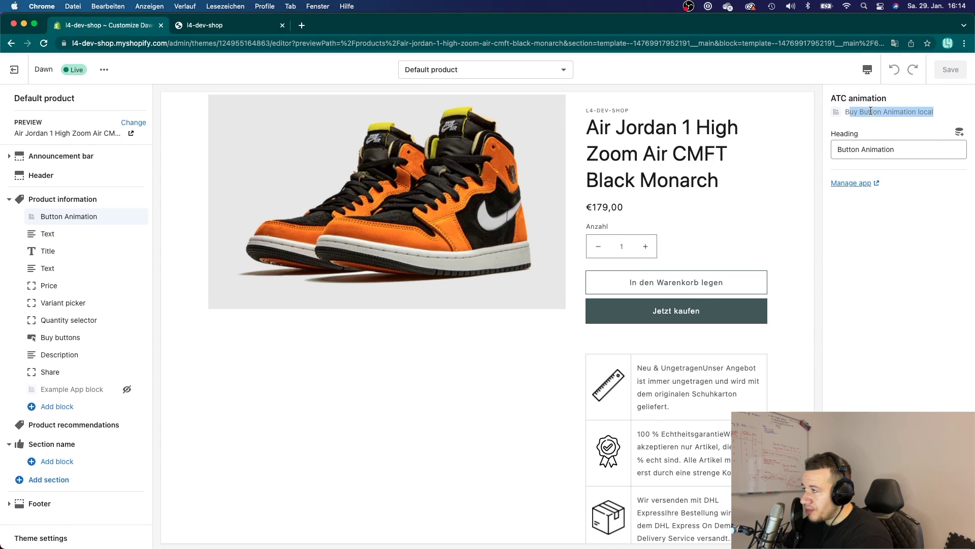
pyautogui.moveTo(934, 109); pyautogui.dragTo(851, 109)
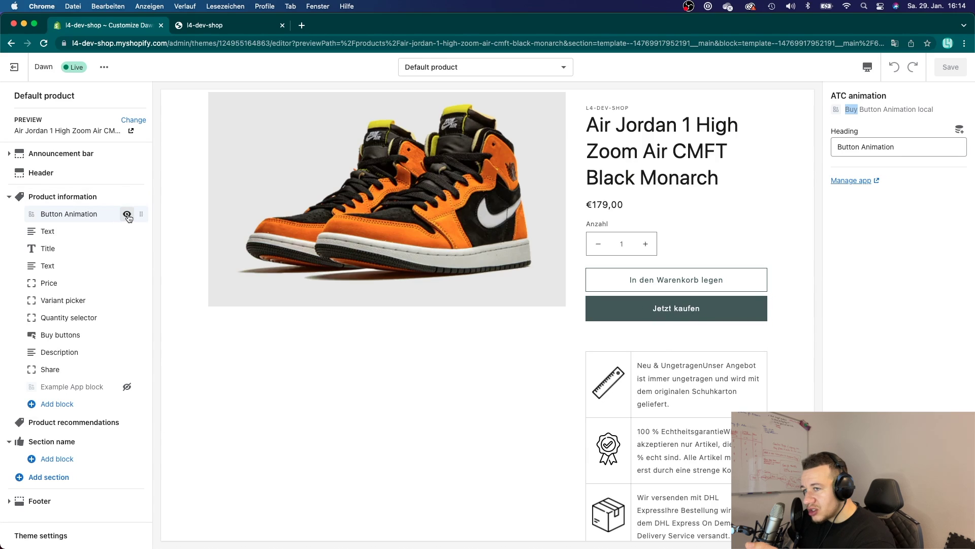
pyautogui.click(127, 214)
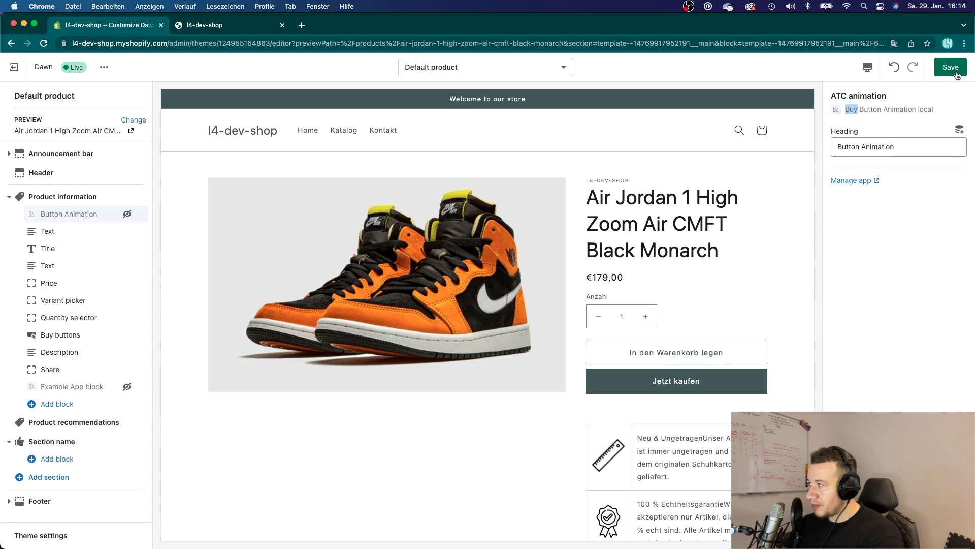
# Save the theme changes and return to the storefront tab.
pyautogui.click(944, 66)
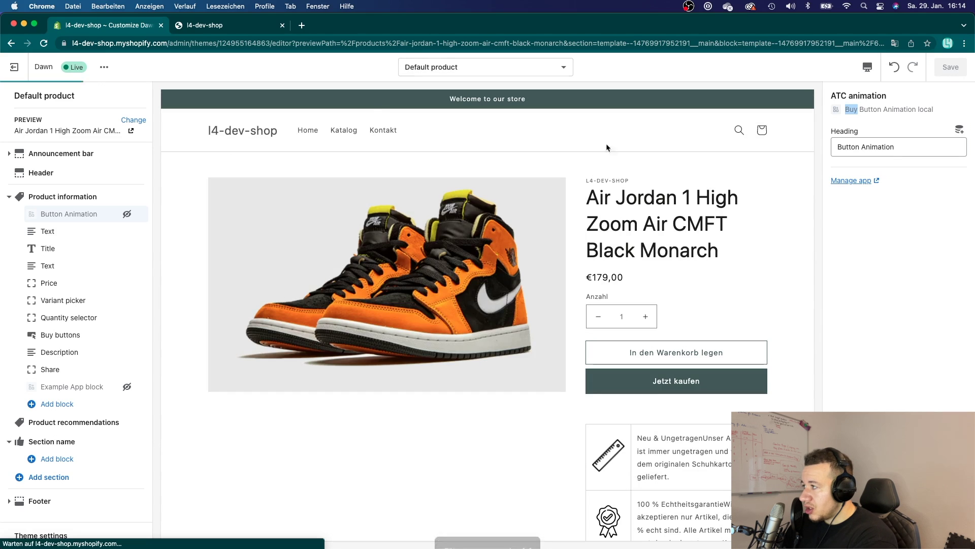
pyautogui.click(240, 27)
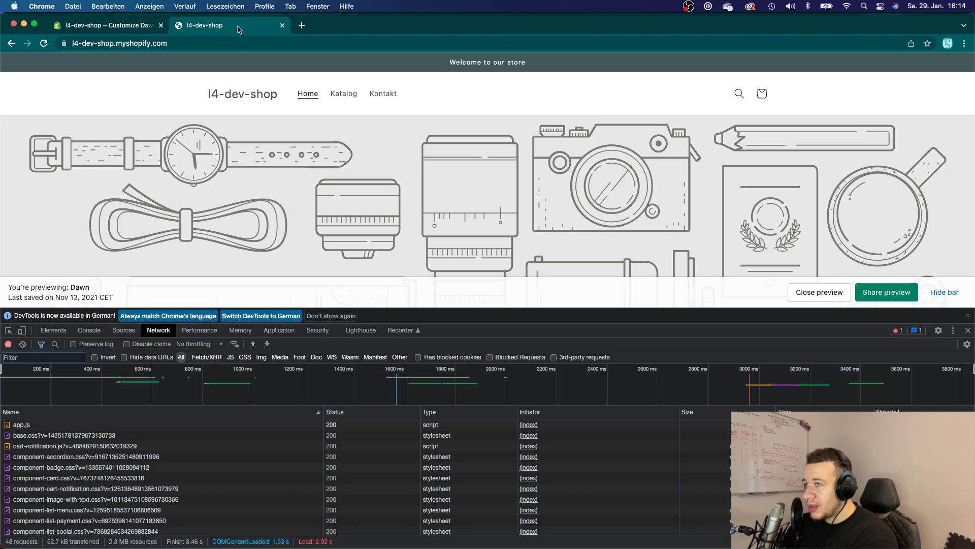
# Open the Air Jordan 1 High Zoom product page from the storefront's Katalog collection.
pyautogui.click(344, 94)
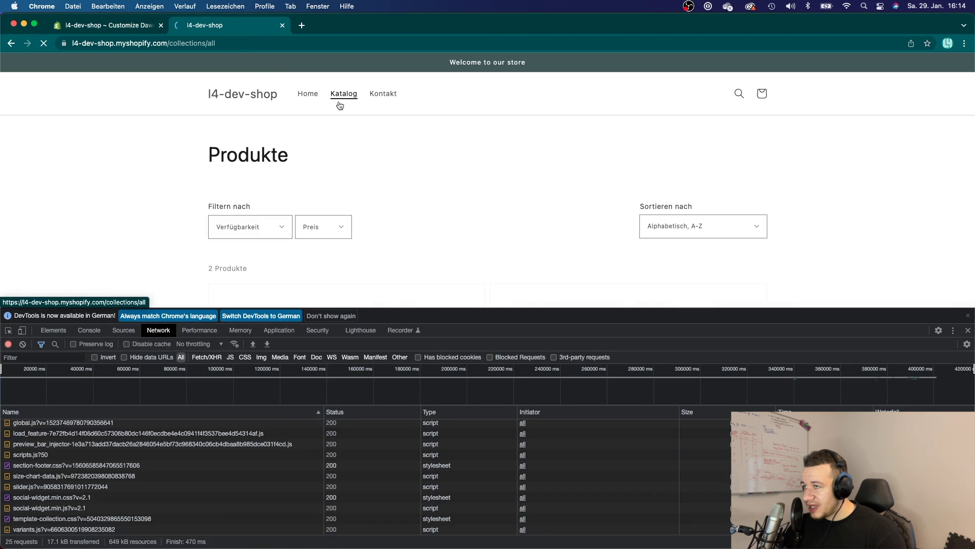
pyautogui.scroll(-3, 582, 182)
pyautogui.click(354, 246)
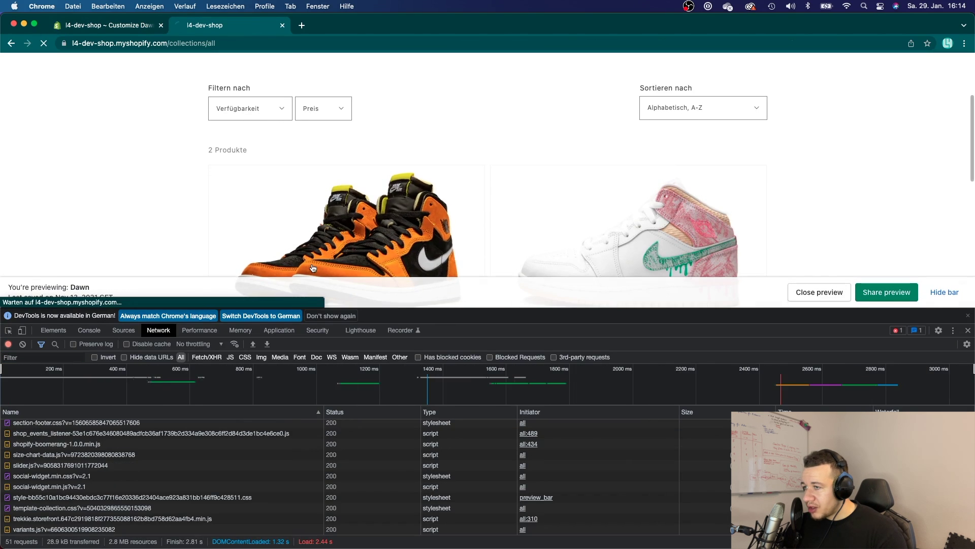
pyautogui.scroll(-2, 573, 203)
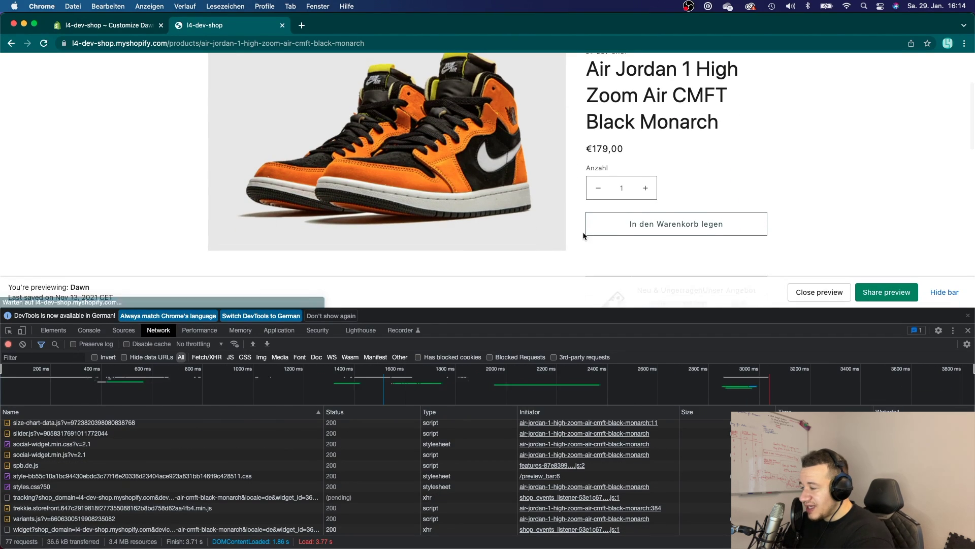
pyautogui.scroll(-1, 571, 227)
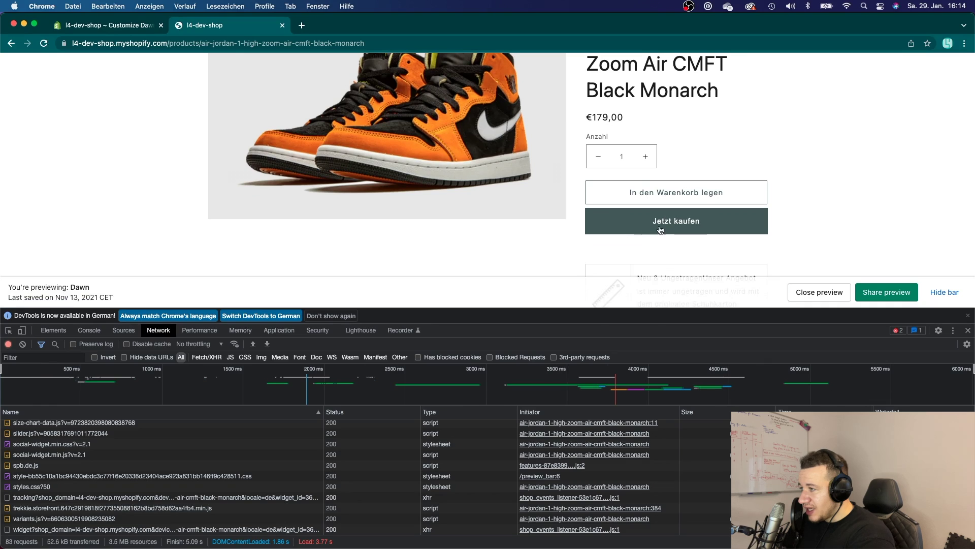
# Sort the network requests by name in reverse order and limit them to 1000–4500 ms.
pyautogui.click(99, 412)
pyautogui.scroll(1, 108, 446)
pyautogui.scroll(10, 109, 446)
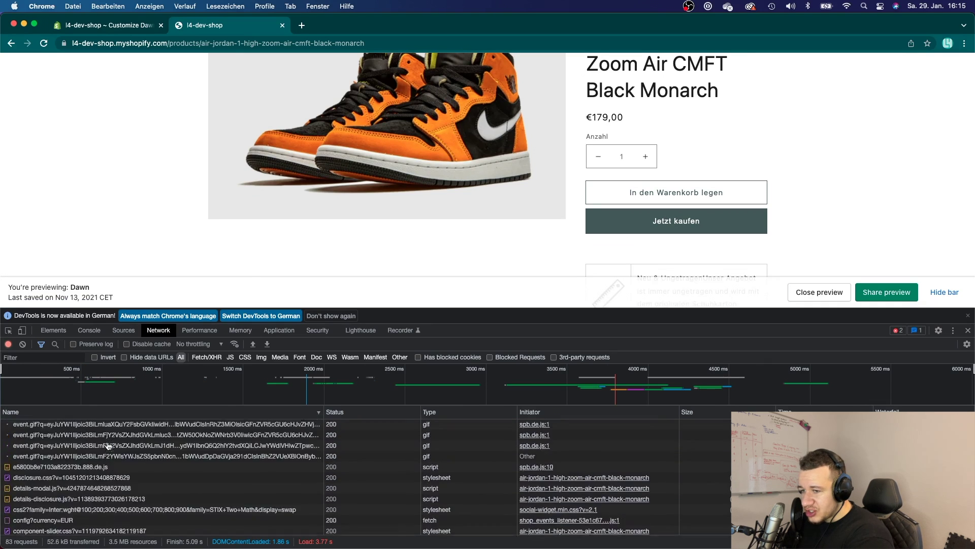
pyautogui.click(285, 414)
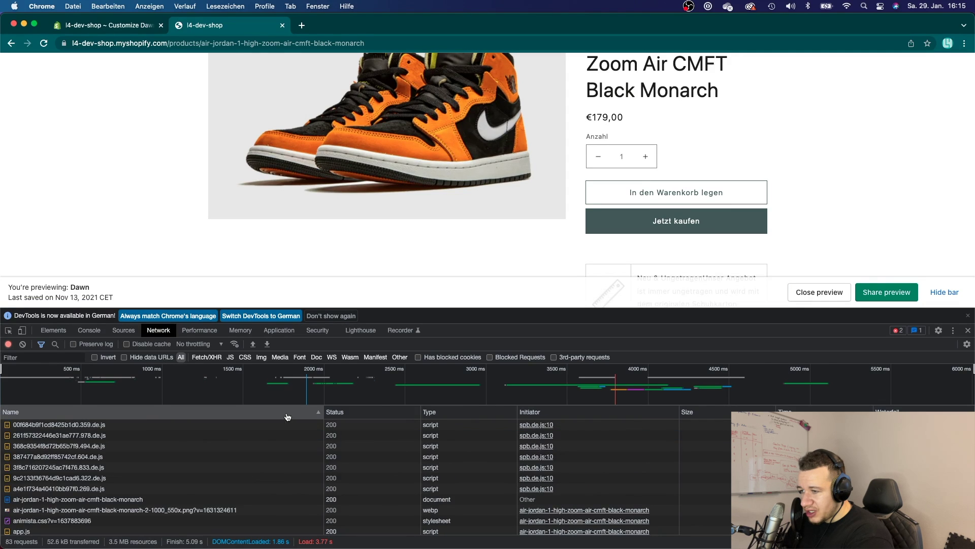
pyautogui.scroll(-5, 141, 450)
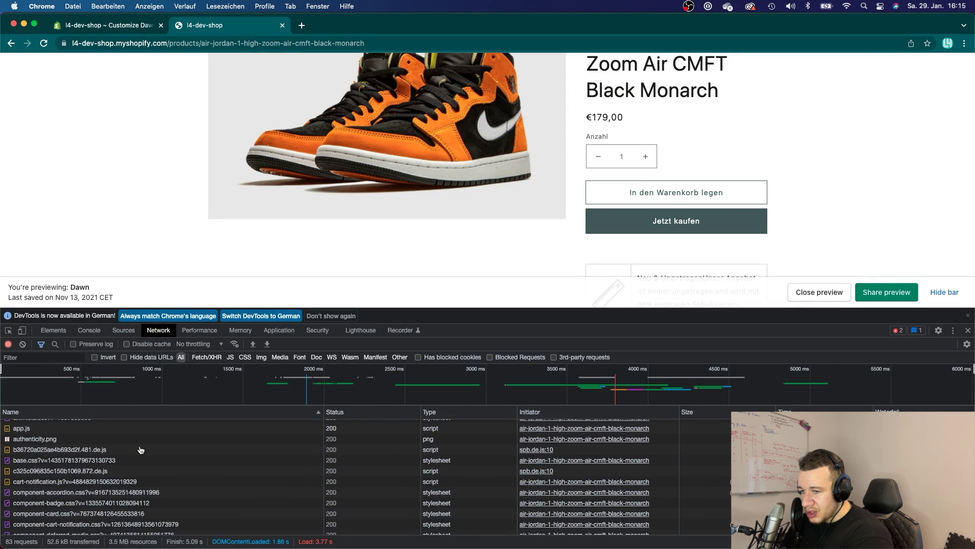
pyautogui.scroll(-3, 118, 488)
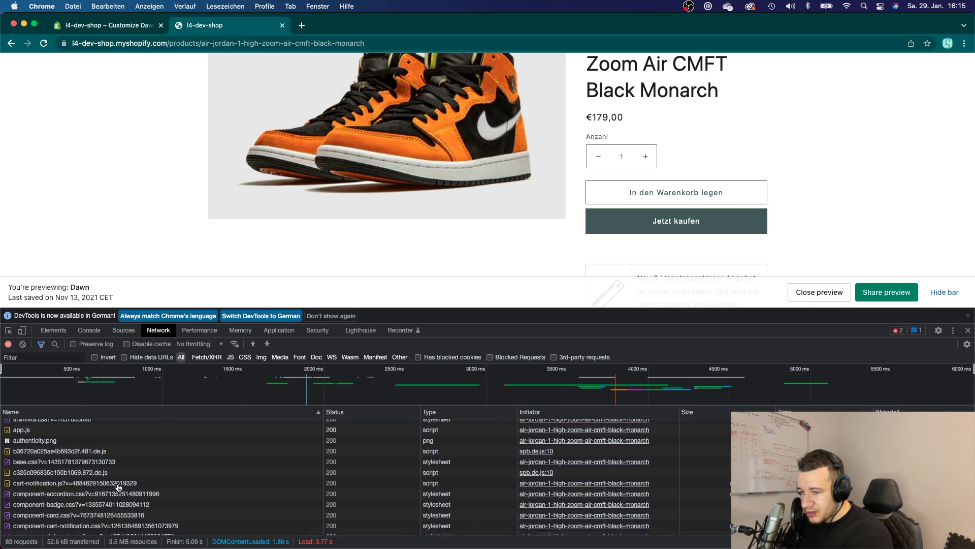
pyautogui.scroll(-2, 36, 453)
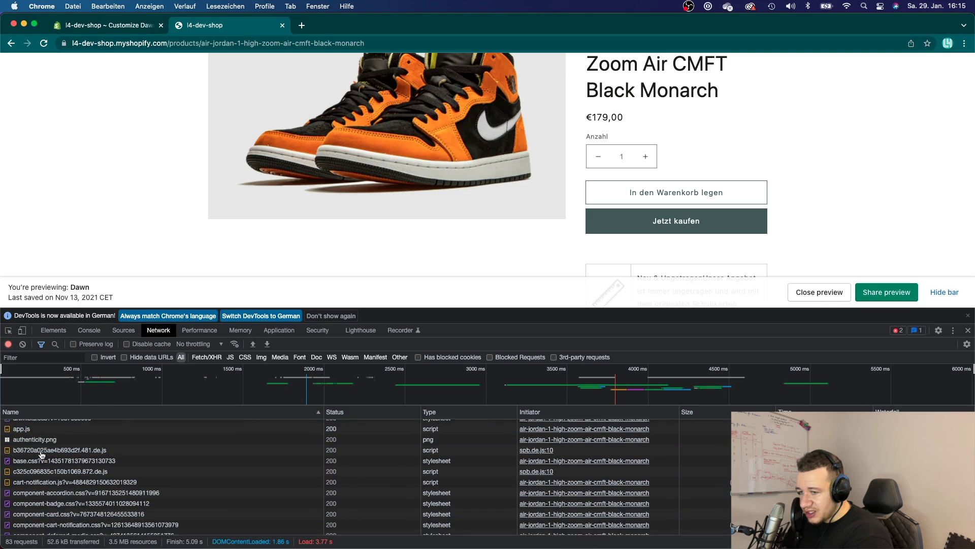
pyautogui.scroll(4, 46, 463)
pyautogui.scroll(-2, 55, 474)
pyautogui.scroll(5, 55, 476)
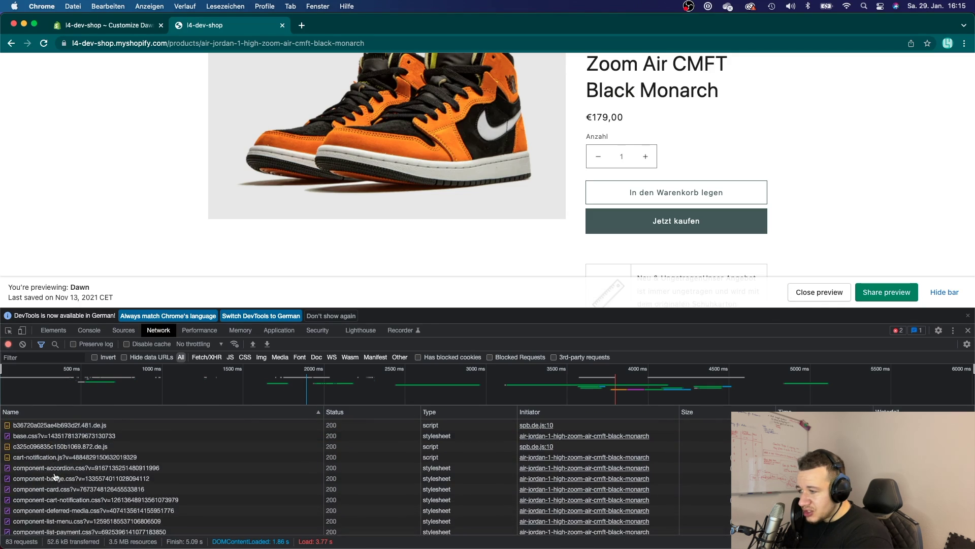
pyautogui.moveTo(126, 381); pyautogui.dragTo(729, 381)
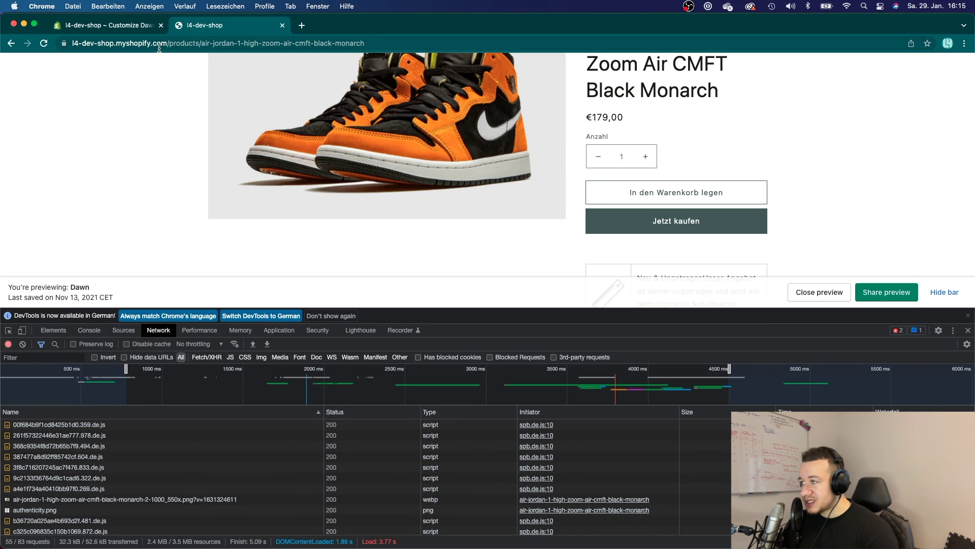